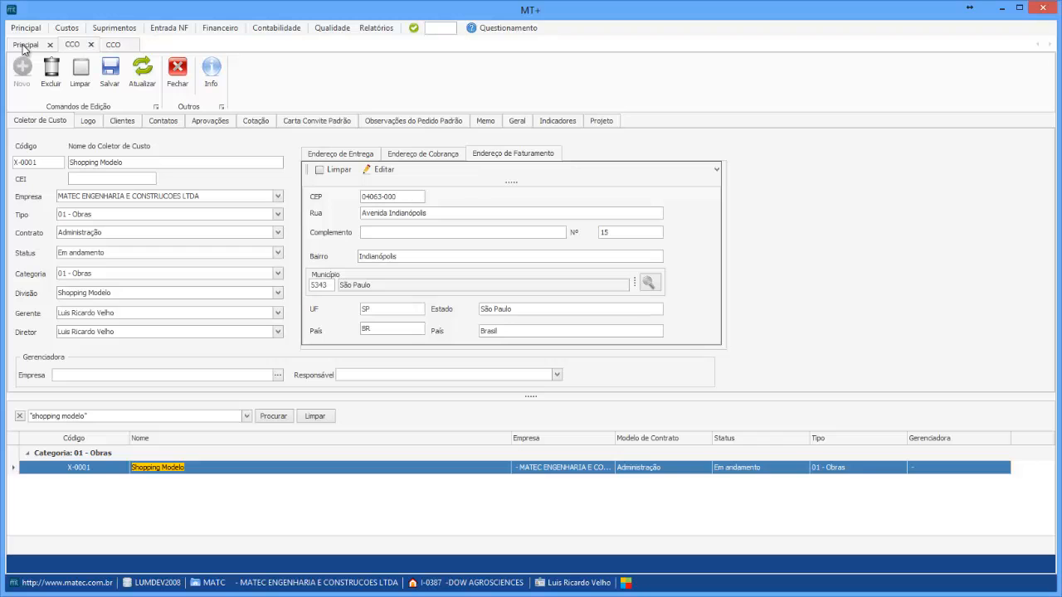
Close all open forms from the Principal home screen
left_click(24, 47)
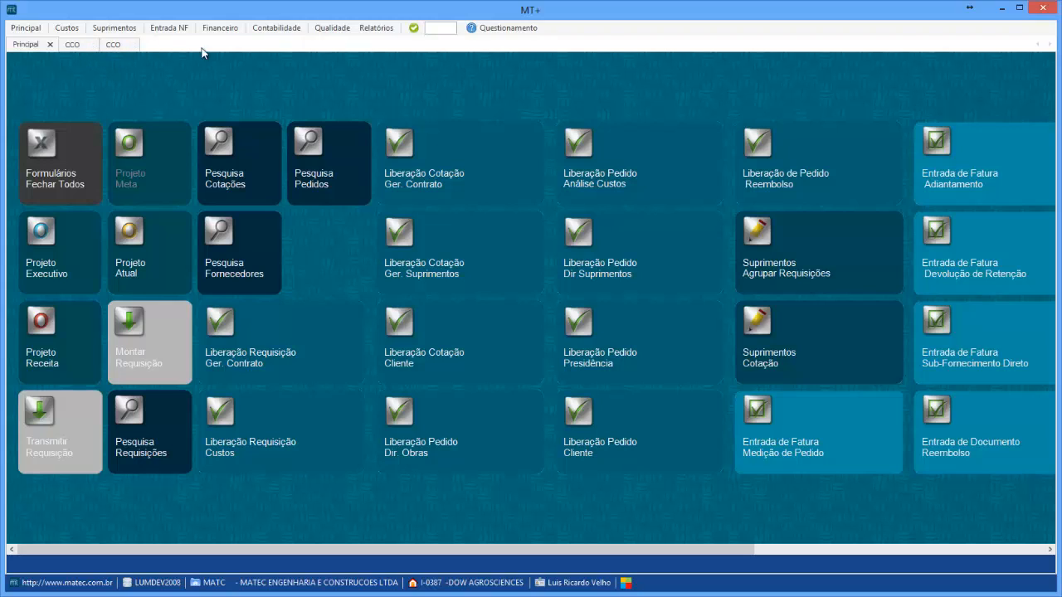
left_click(72, 179)
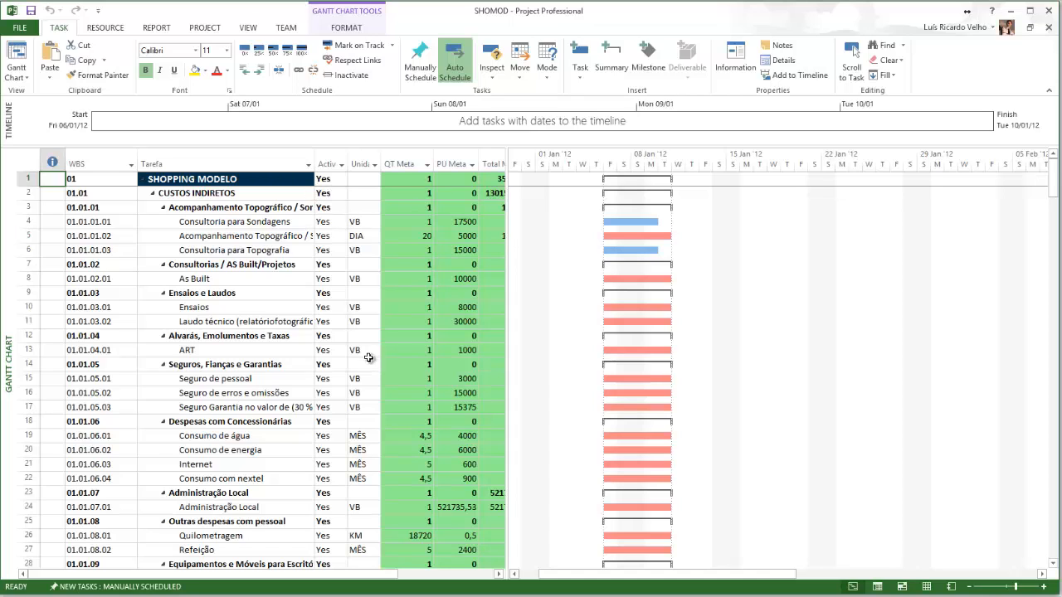
In the Project schedule, insert a blank task row above Acompanhamento Topográfico under CUSTOS INDIRETOS
left_click_drag(507, 184, 655, 191)
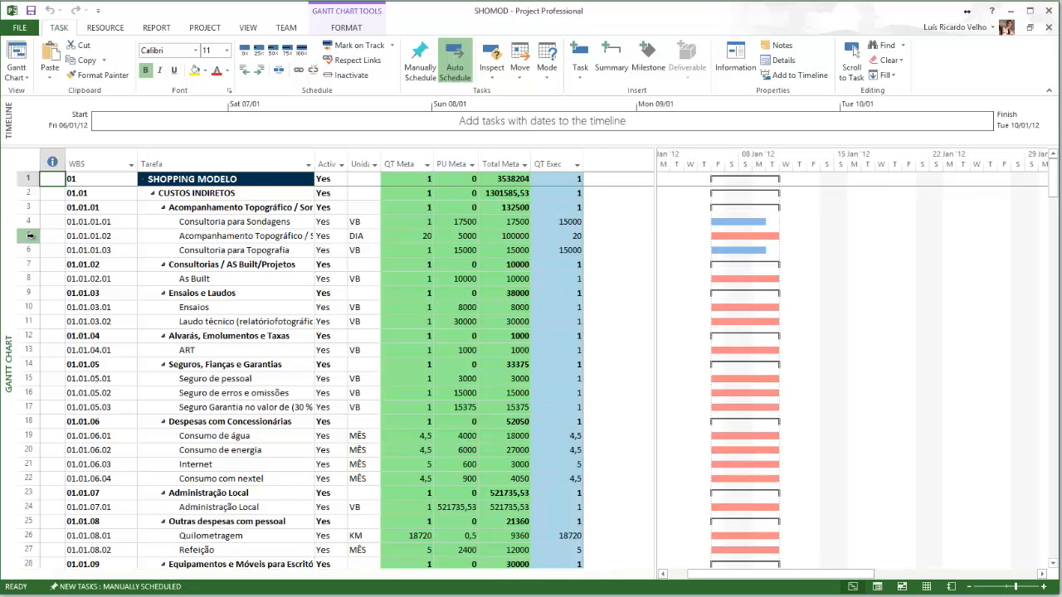
left_click(33, 237)
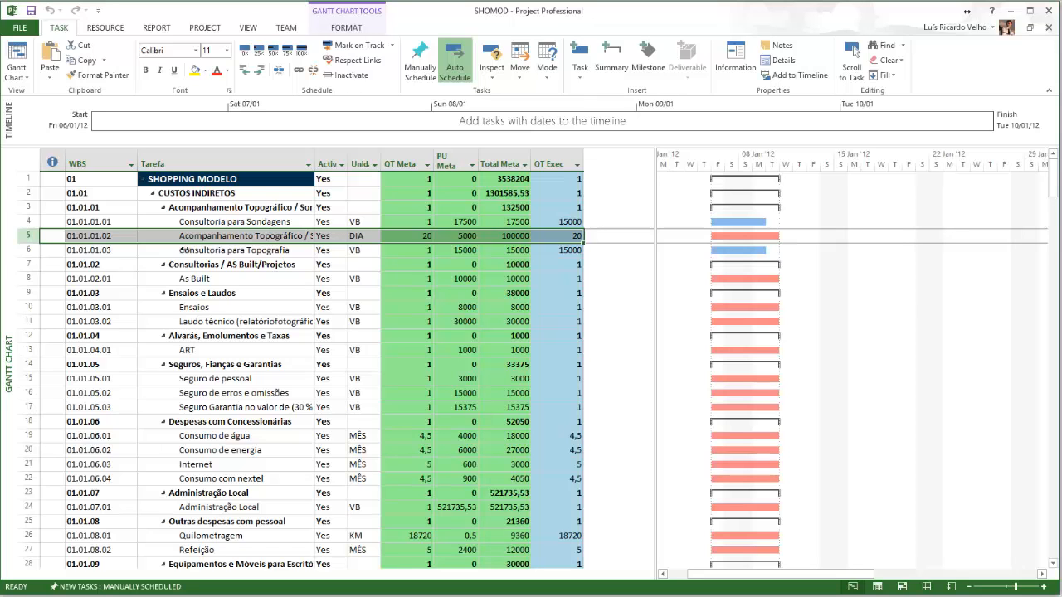
scroll(211, 345, "down", 1)
scroll(212, 345, "up", 1)
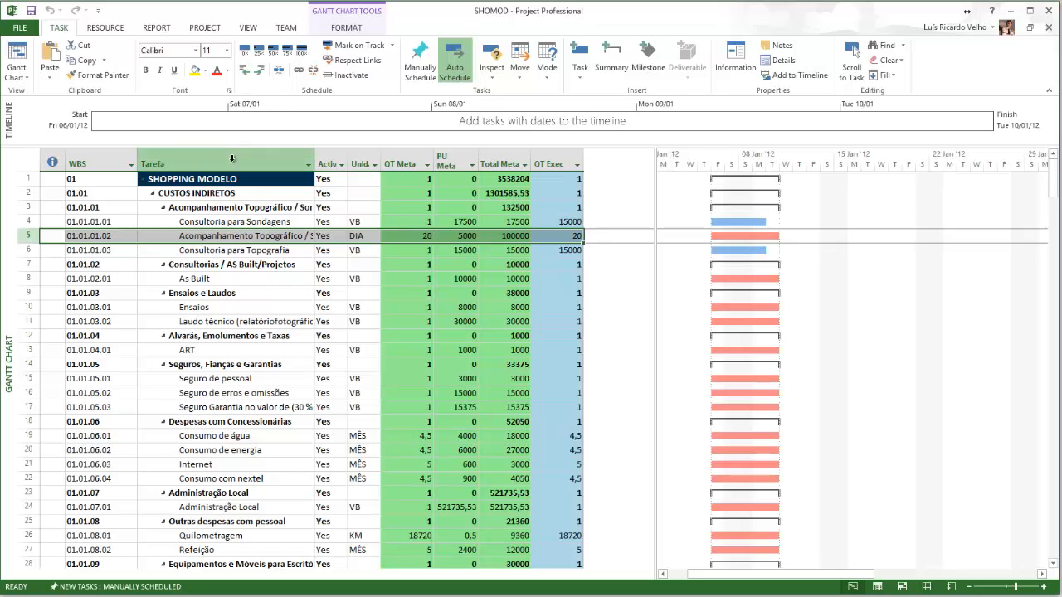
left_click(31, 207)
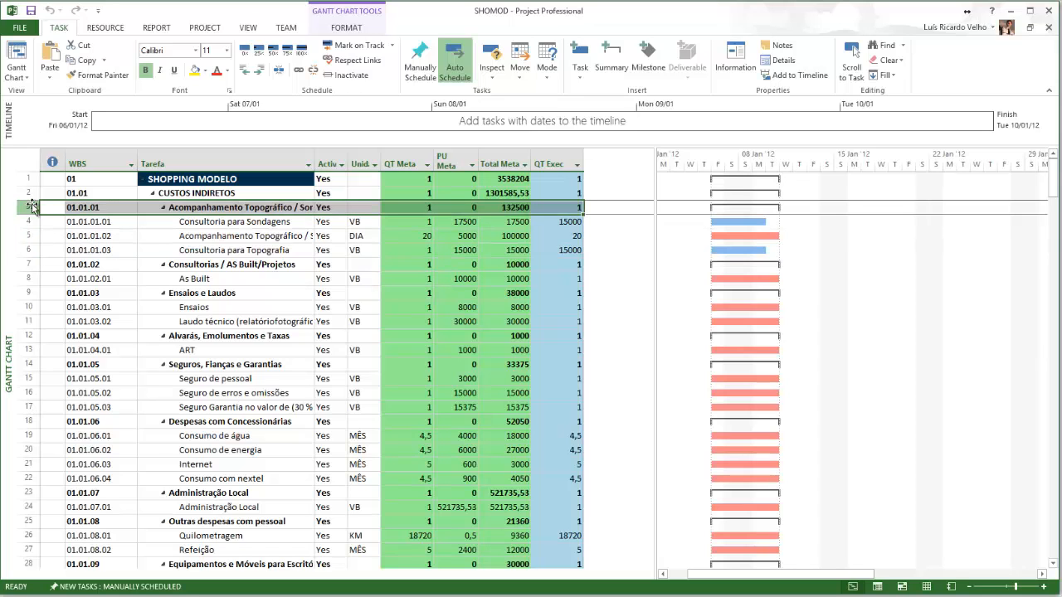
key("Insert")
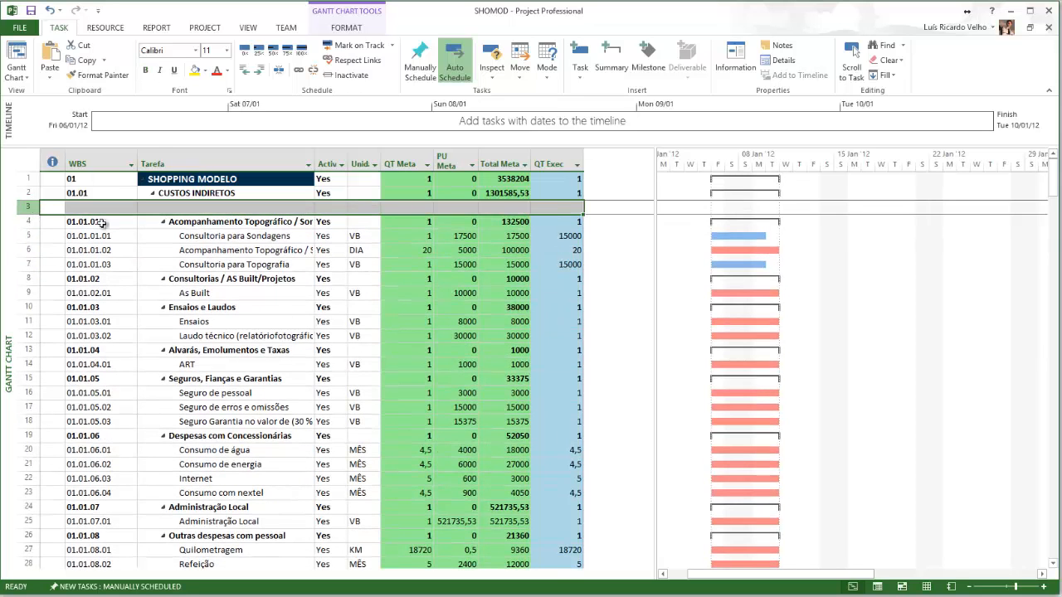
Name the new task Tarefa de Exemplo
left_click(163, 208)
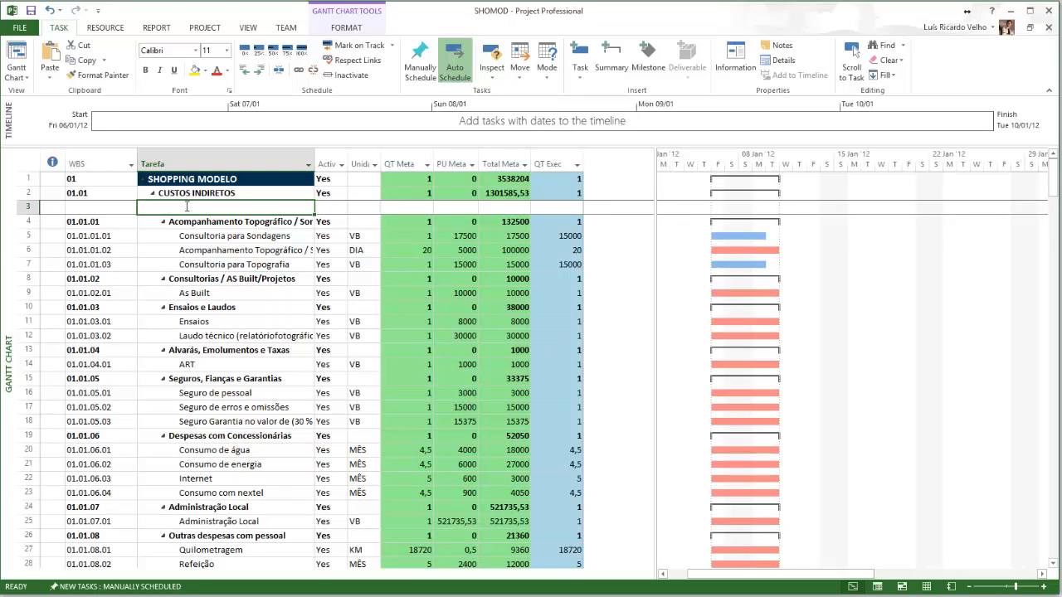
type("Tarefa")
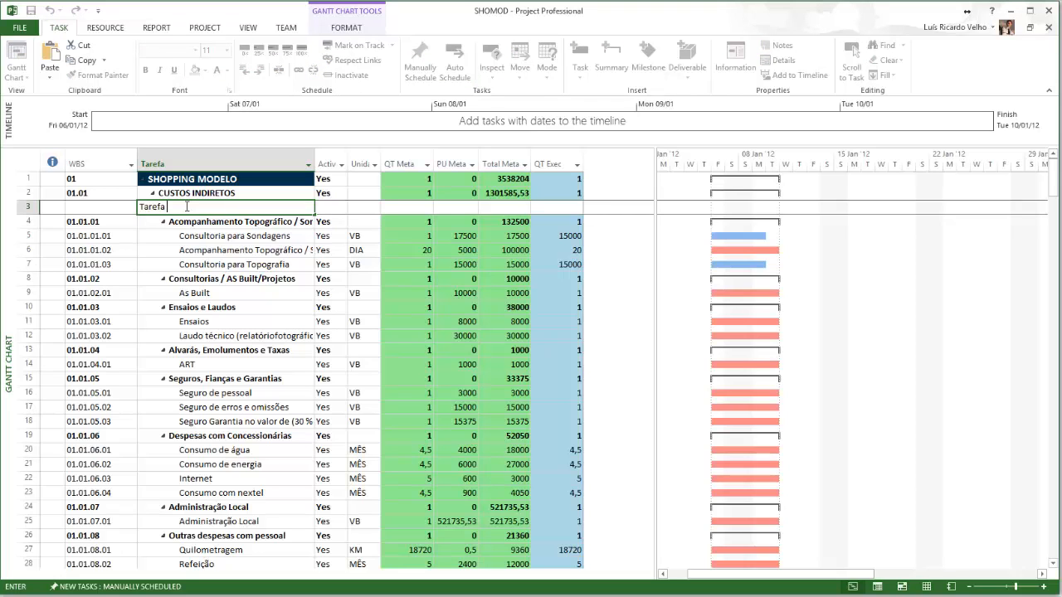
type(" de Exemplo")
left_click(32, 222)
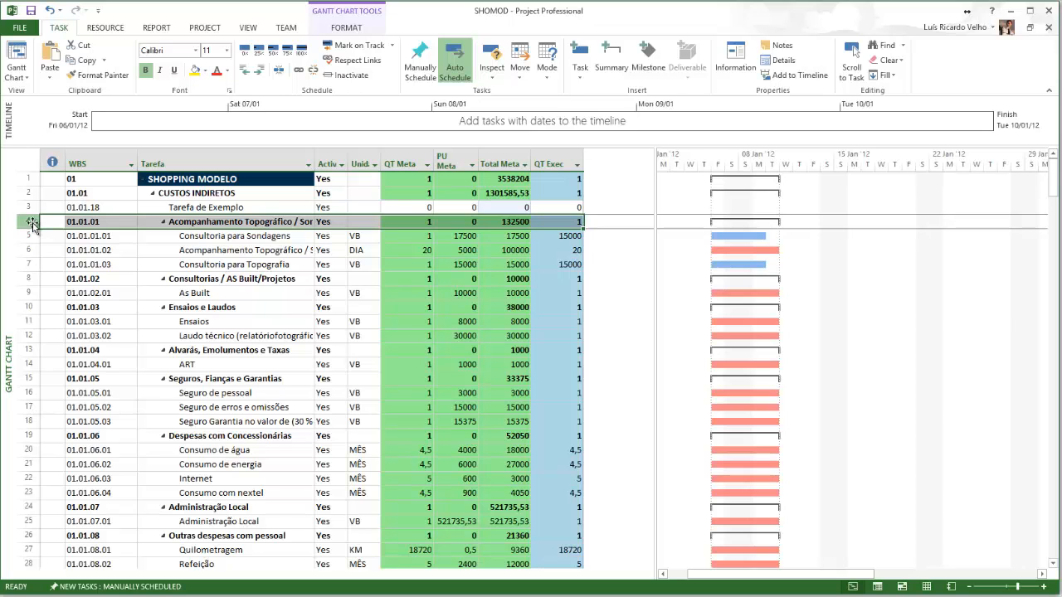
Insert two task rows below it named Atividade 01 and Atividade 02
key("Insert")
key("Insert")
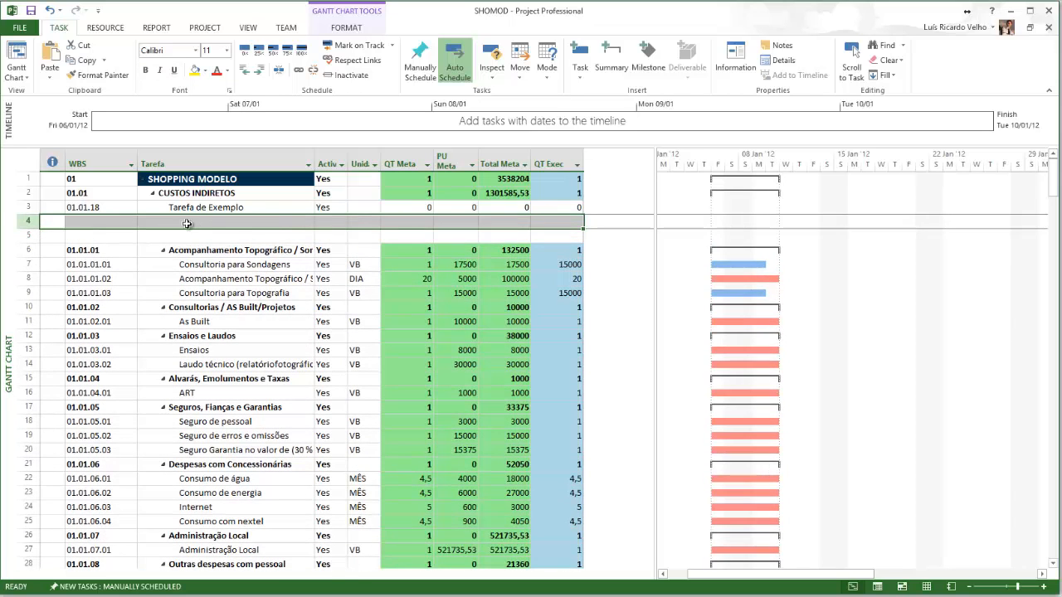
left_click(200, 221)
type("A")
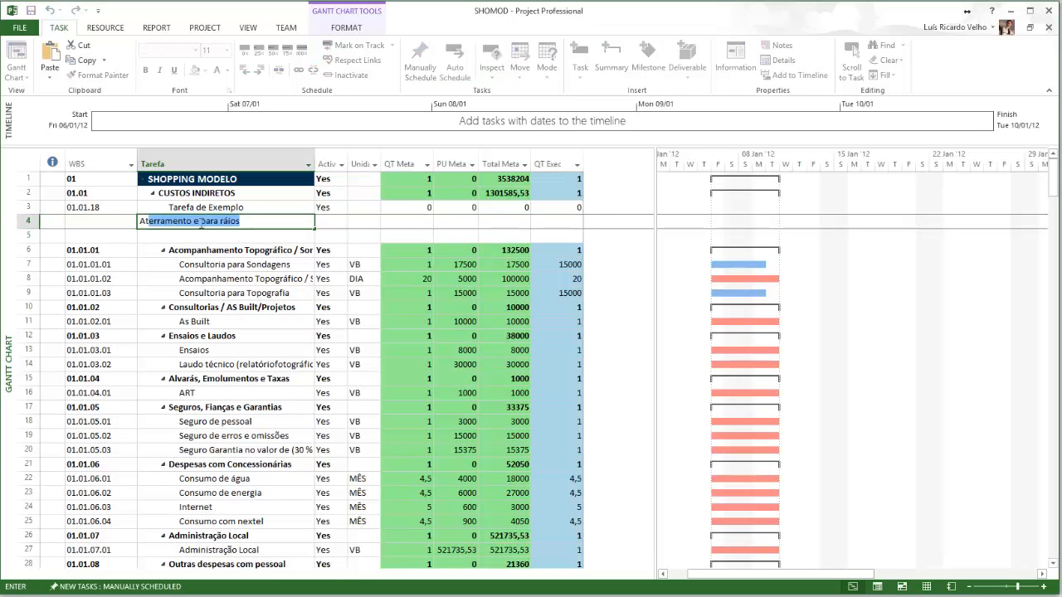
type("tividade 01")
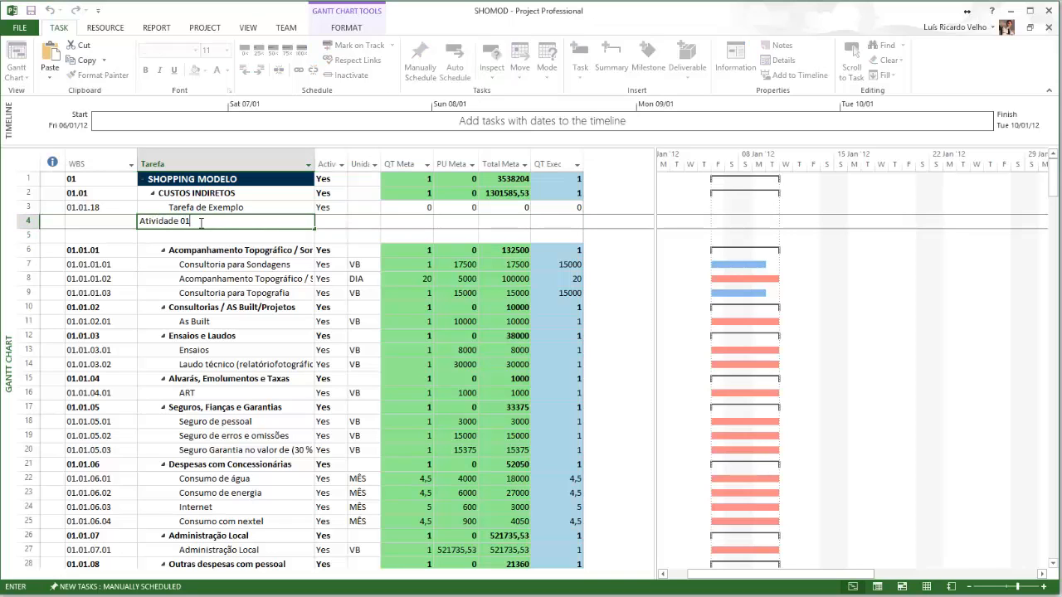
key("Return")
type("A")
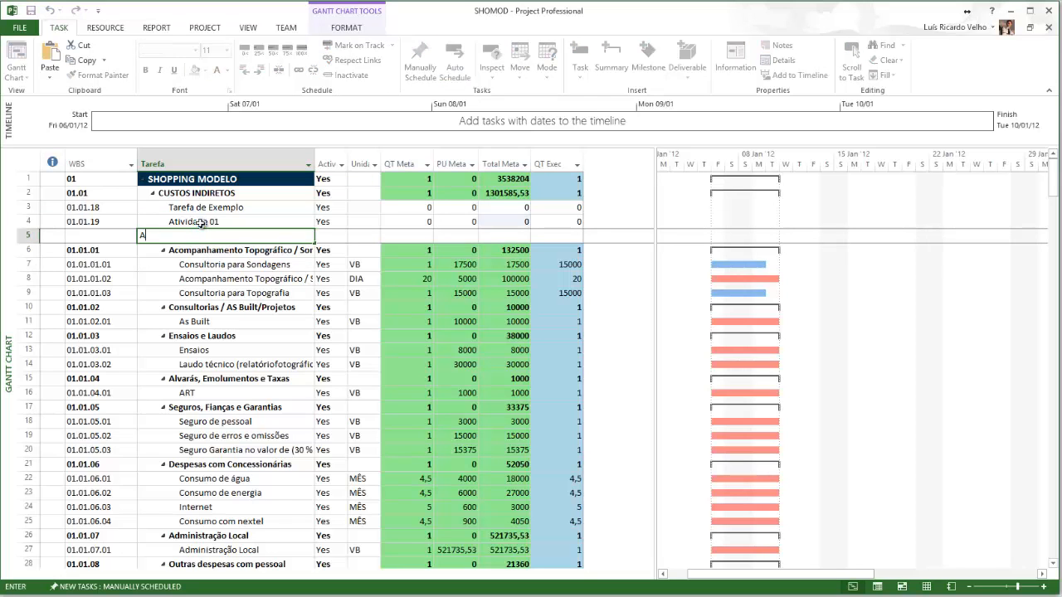
type("tividade 02")
left_click(225, 221)
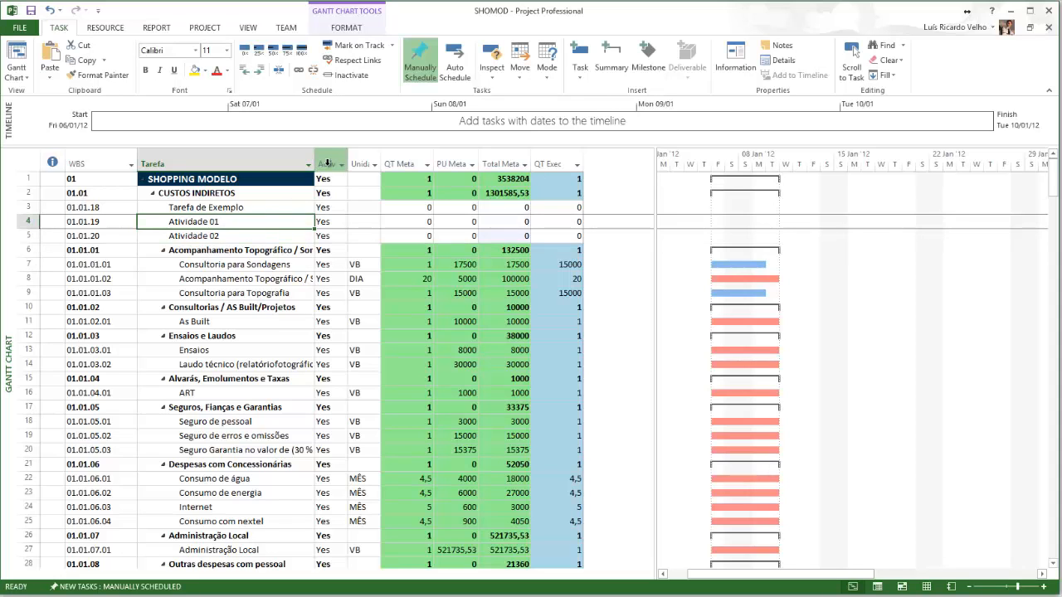
Hide the Ativo column
left_click(327, 164)
right_click(328, 165)
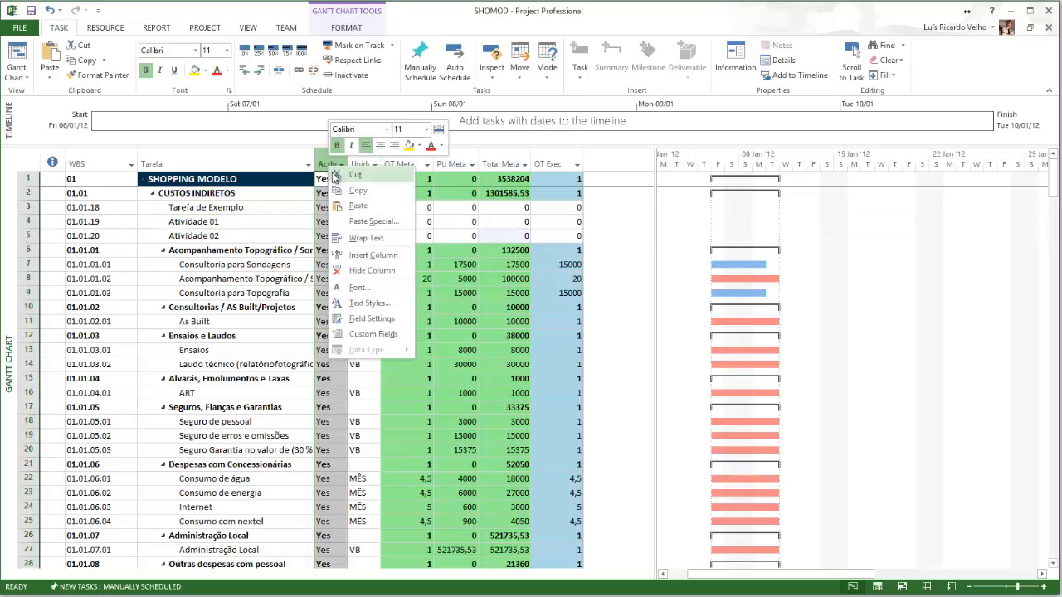
left_click(370, 271)
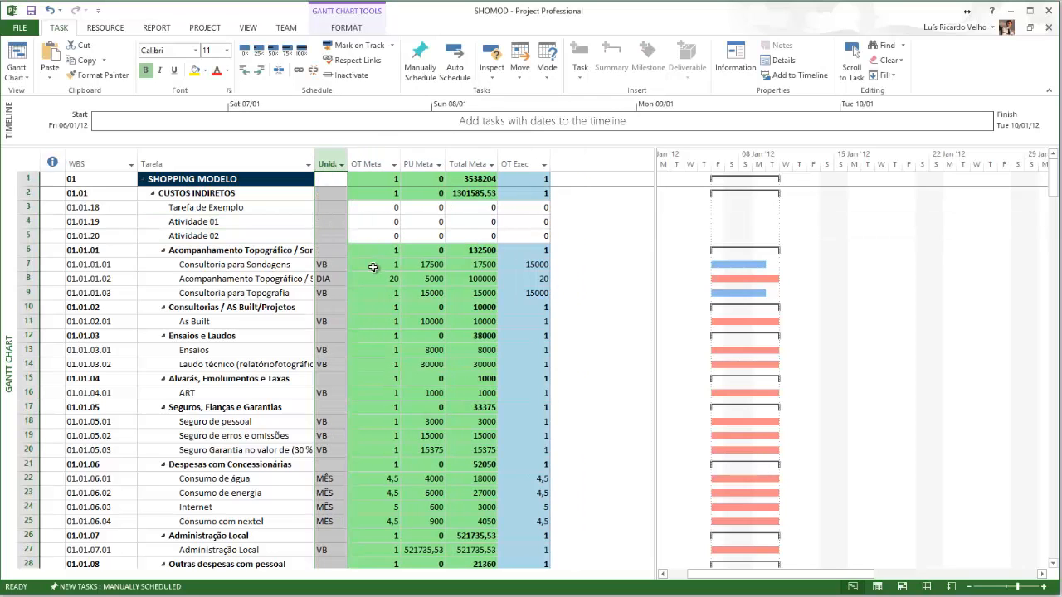
Set the Unidade of both Atividade 01 and Atividade 02 to vb
left_click(327, 221)
type("vb")
key("Return")
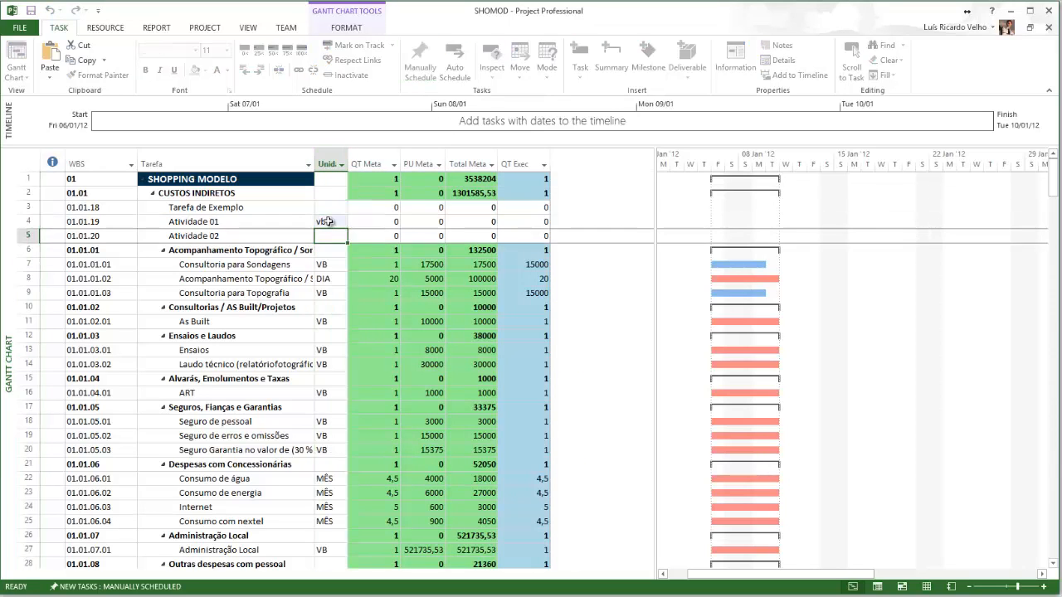
type("Vb")
key("Up")
key("Right")
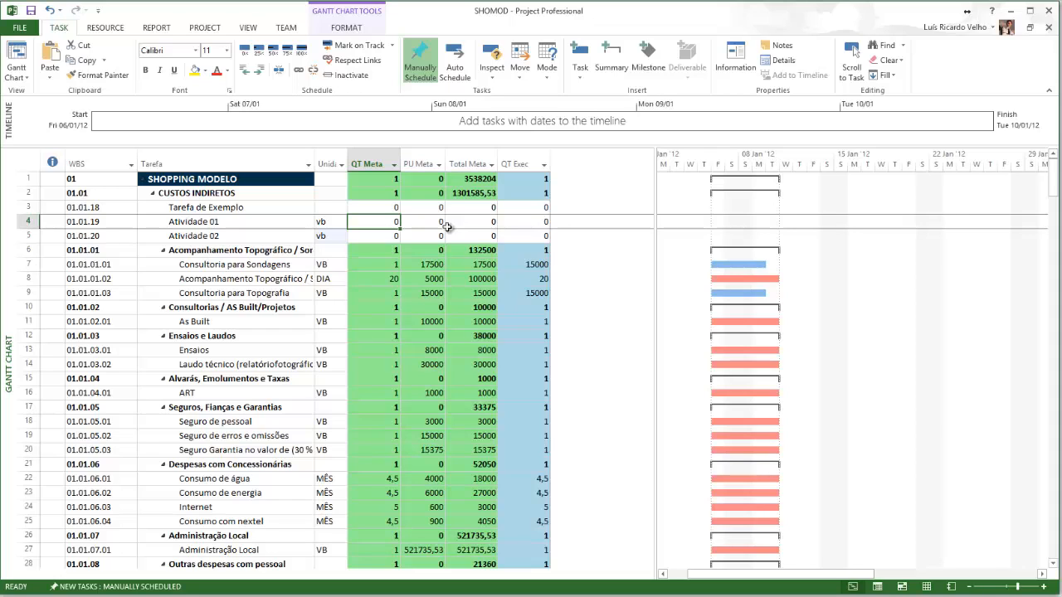
Set QT Meta 100000 and PU Meta 1 for Atividade 01, and QT Meta 50000 and PU Meta 1 for Atividade 02
type("10000")
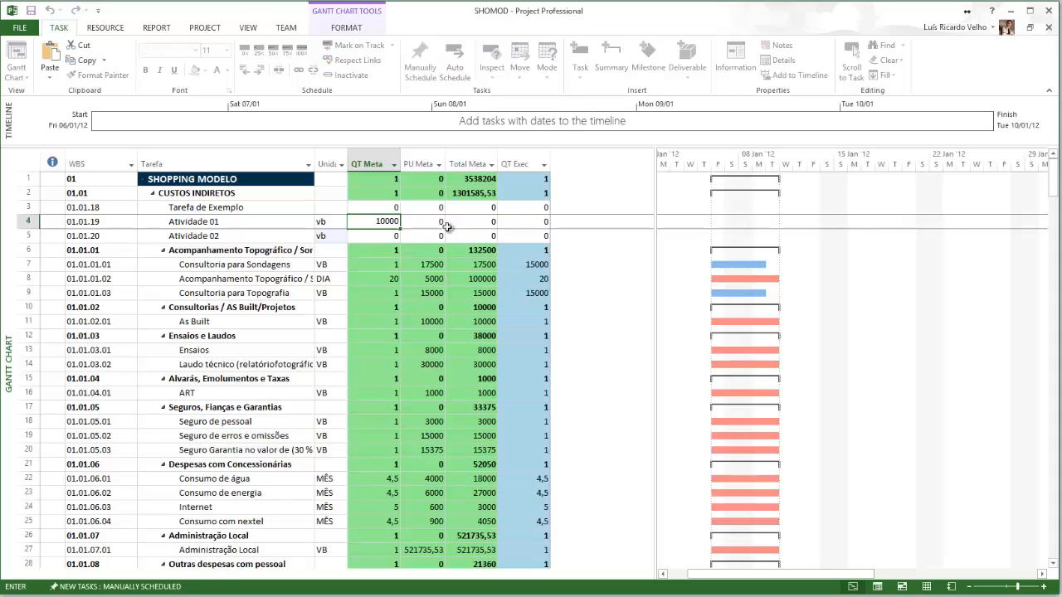
type("0")
key("Tab")
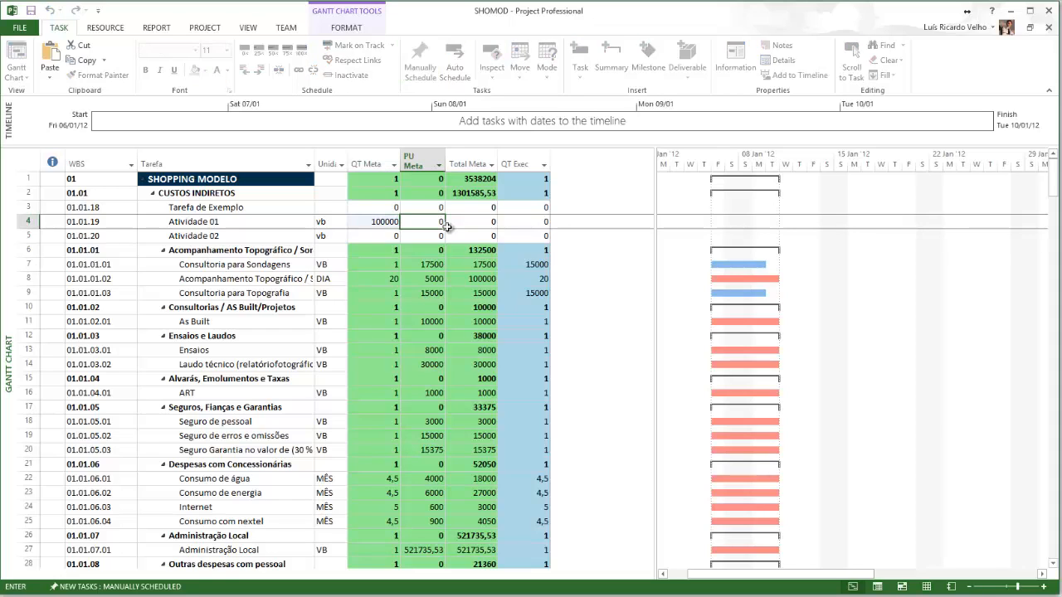
type("1")
key("Return")
type("50000")
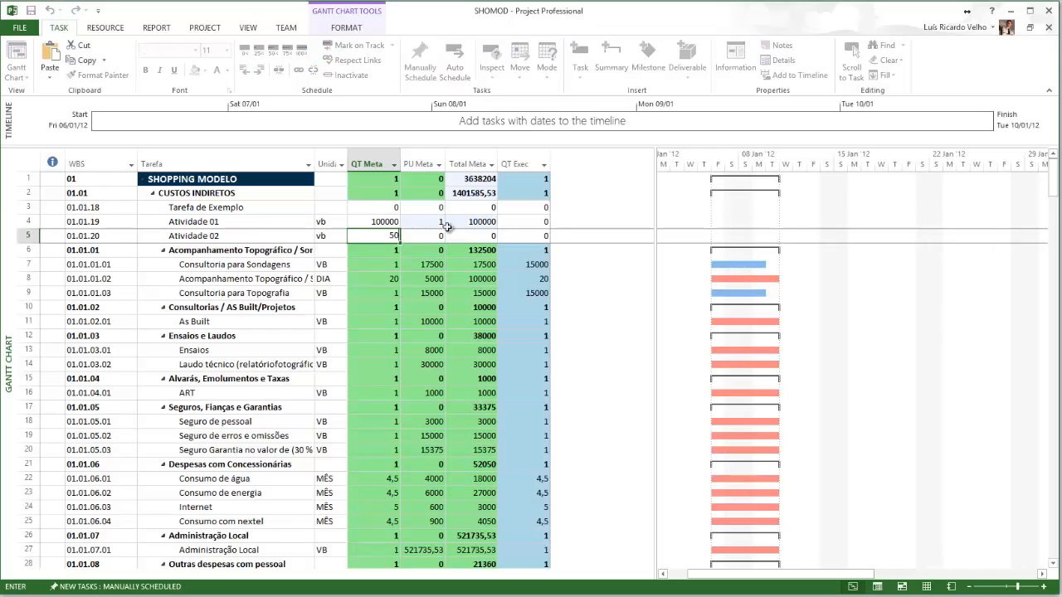
key("Tab")
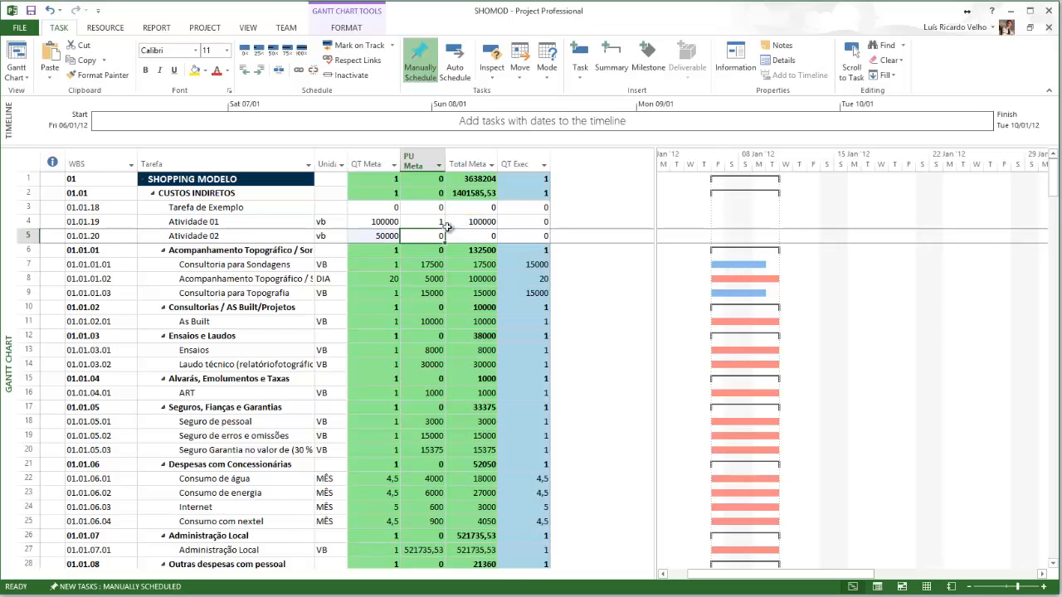
type("1")
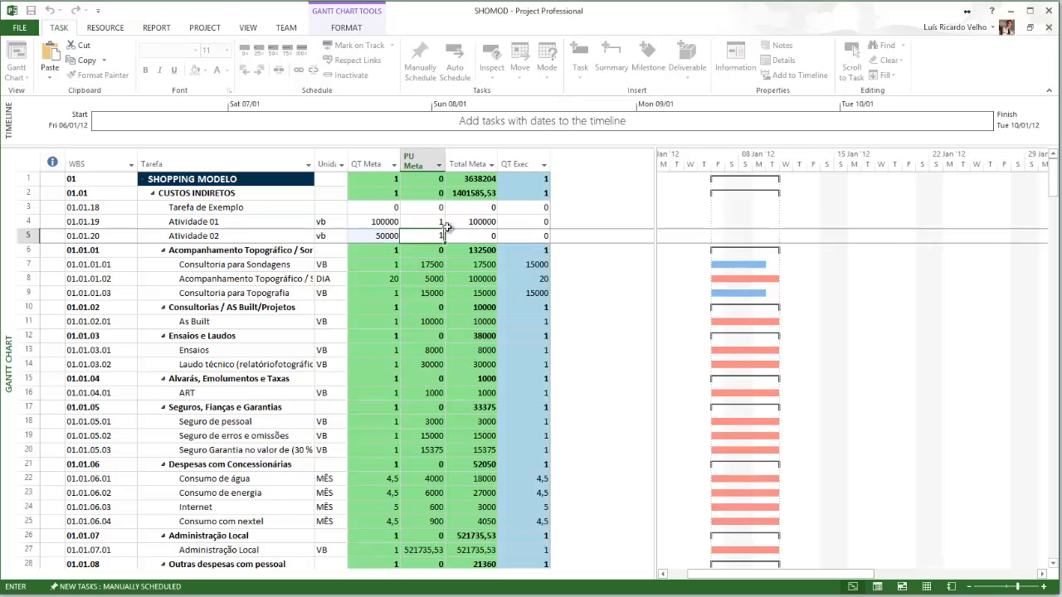
key("Return")
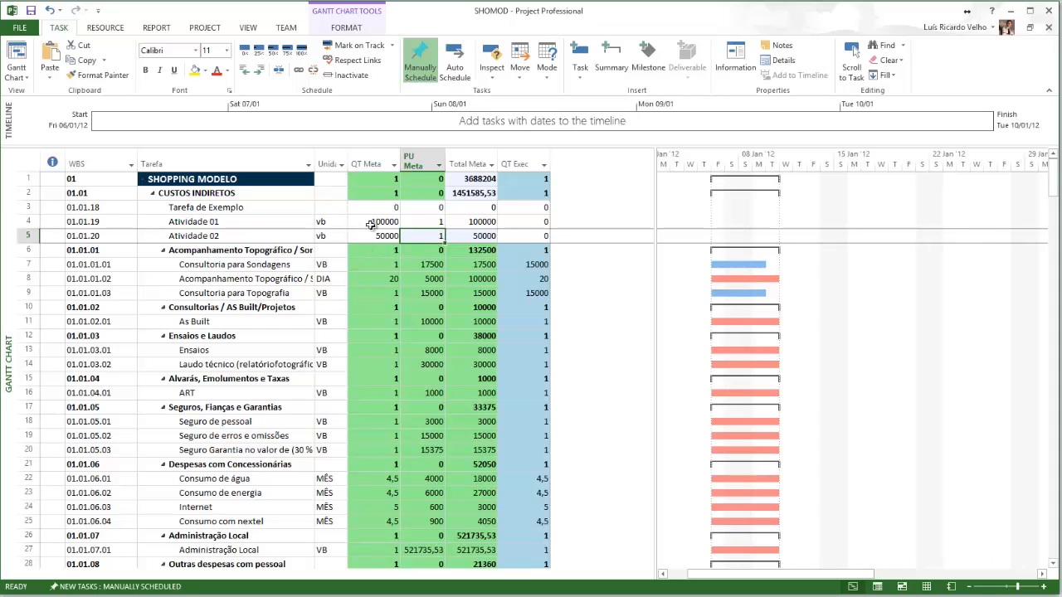
Enter QT Exec of 100000 for Atividade 01 and 50000 for Atividade 02
left_click(422, 224)
left_click(423, 238)
left_click(527, 222)
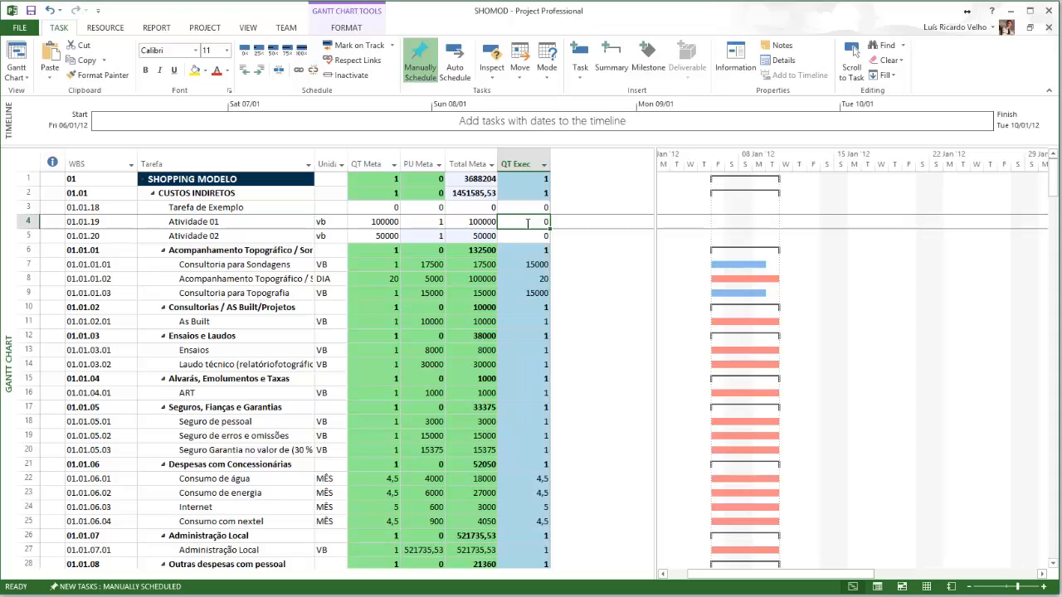
type("100000")
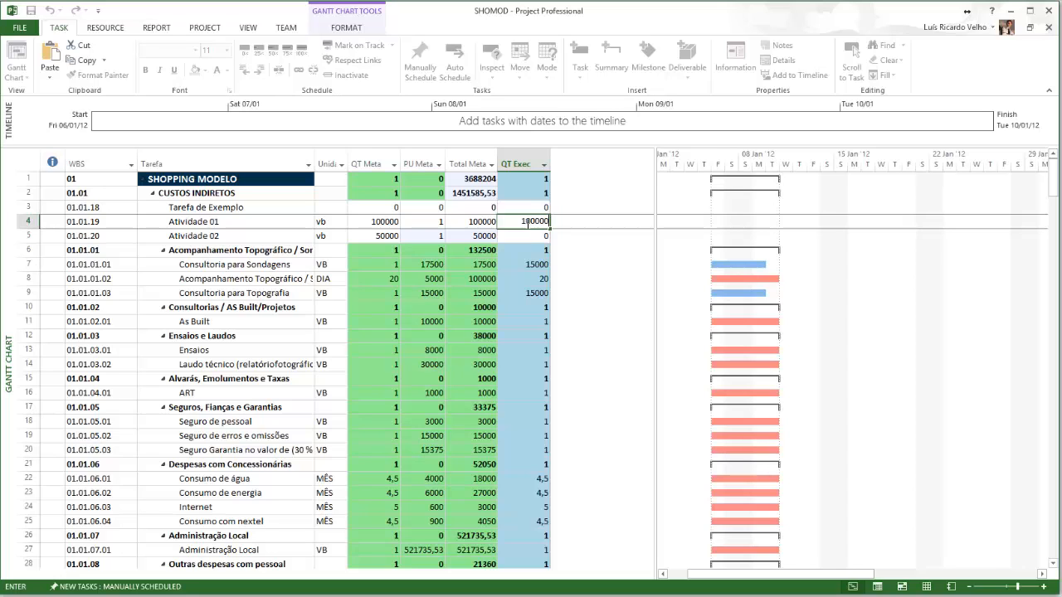
key("Return")
type("50000")
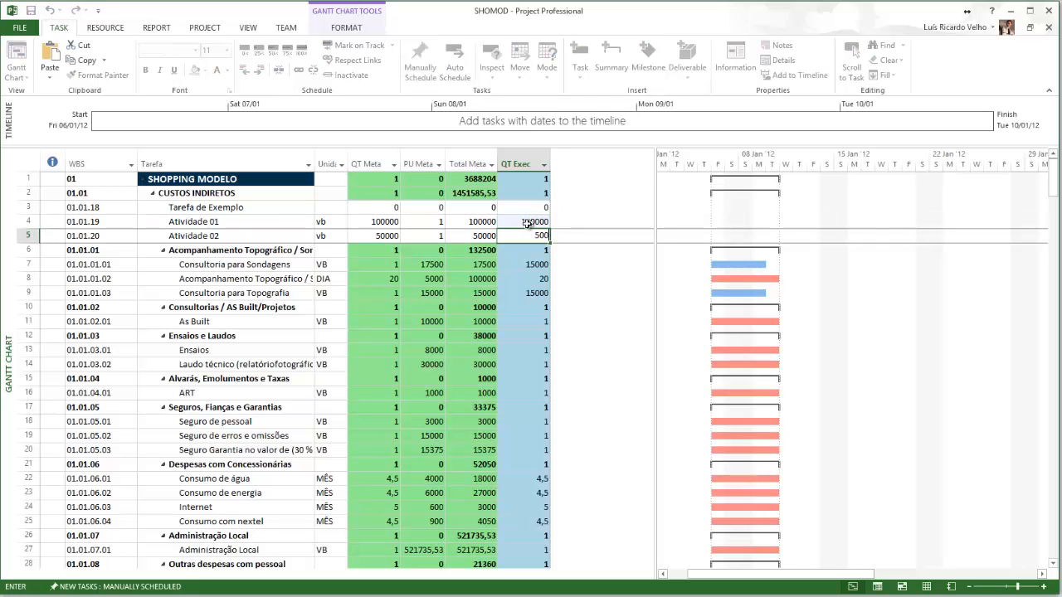
left_click(528, 222)
key("Return")
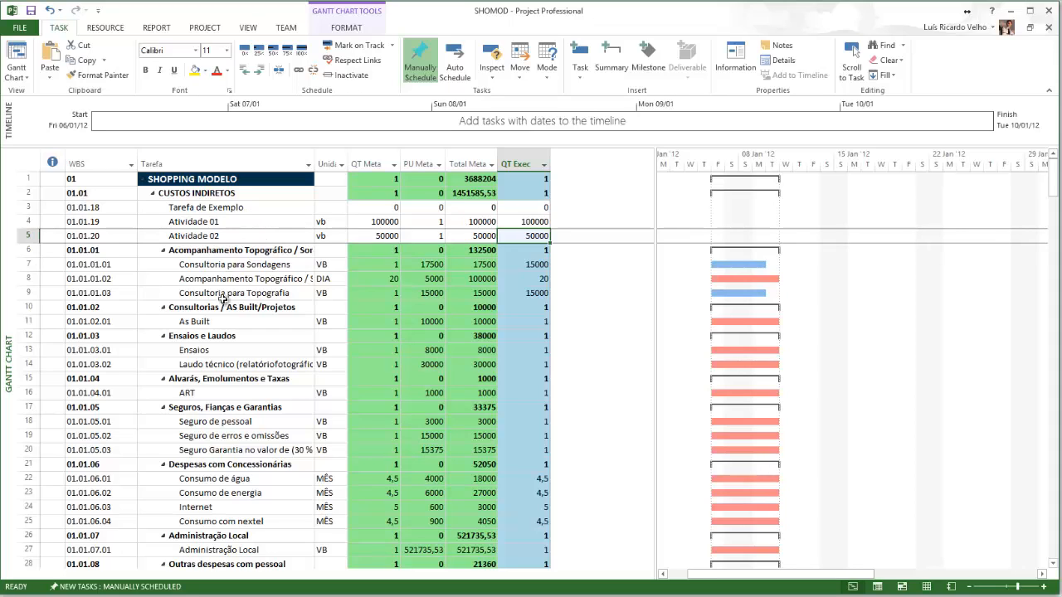
Try outdenting and then indenting the Tarefa de Exemplo task, and undo both changes
left_click(209, 208)
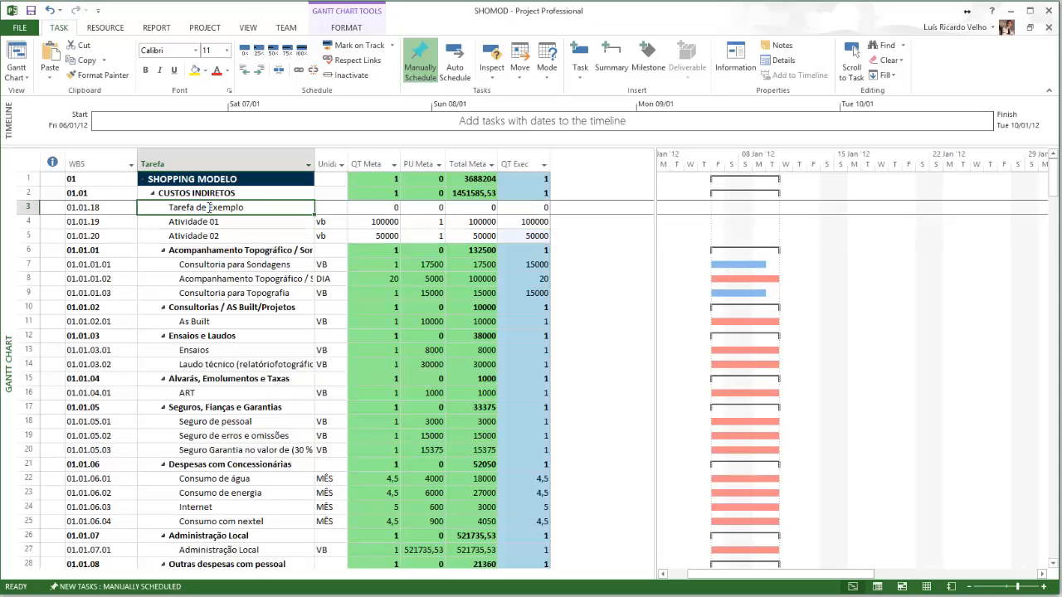
left_click(245, 71)
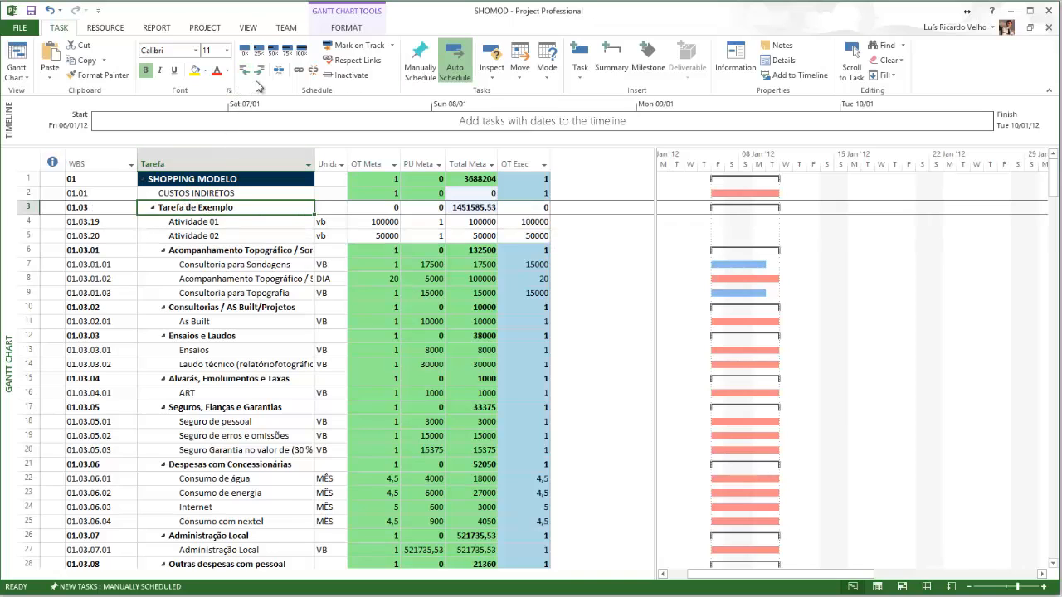
left_click(259, 71)
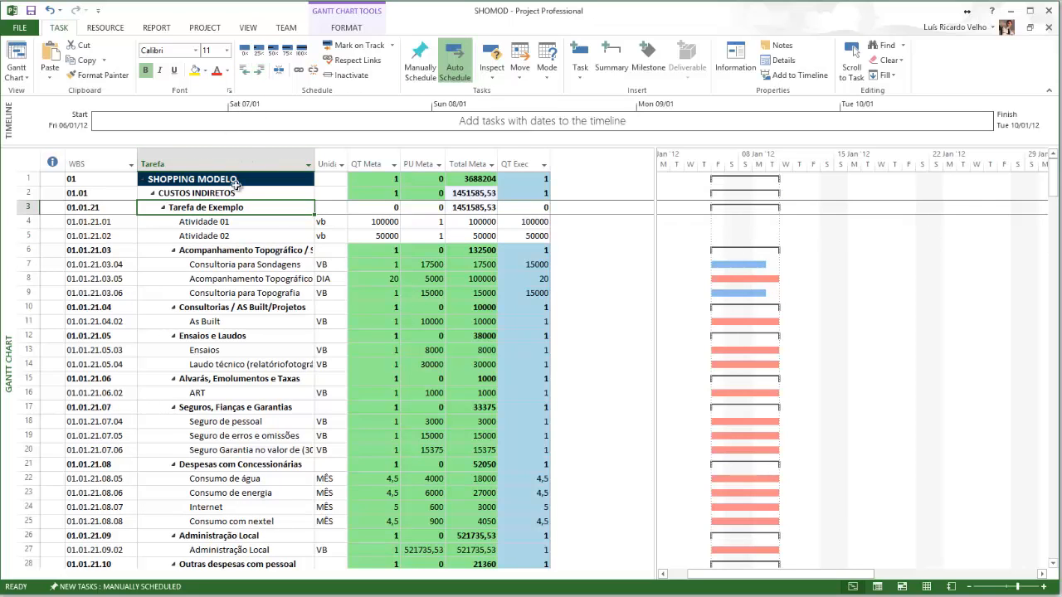
left_click(50, 11)
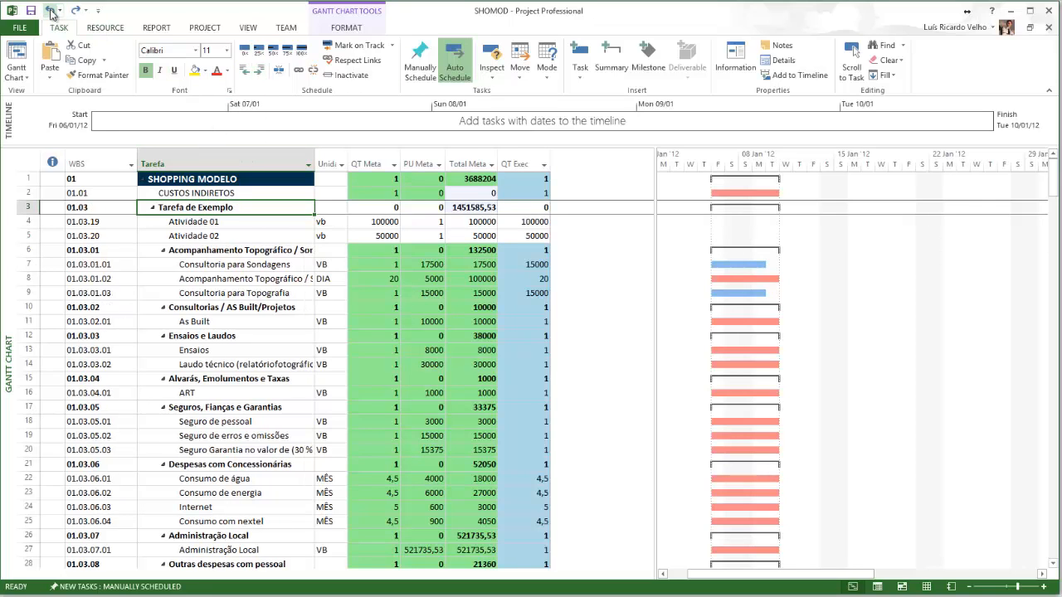
left_click(50, 11)
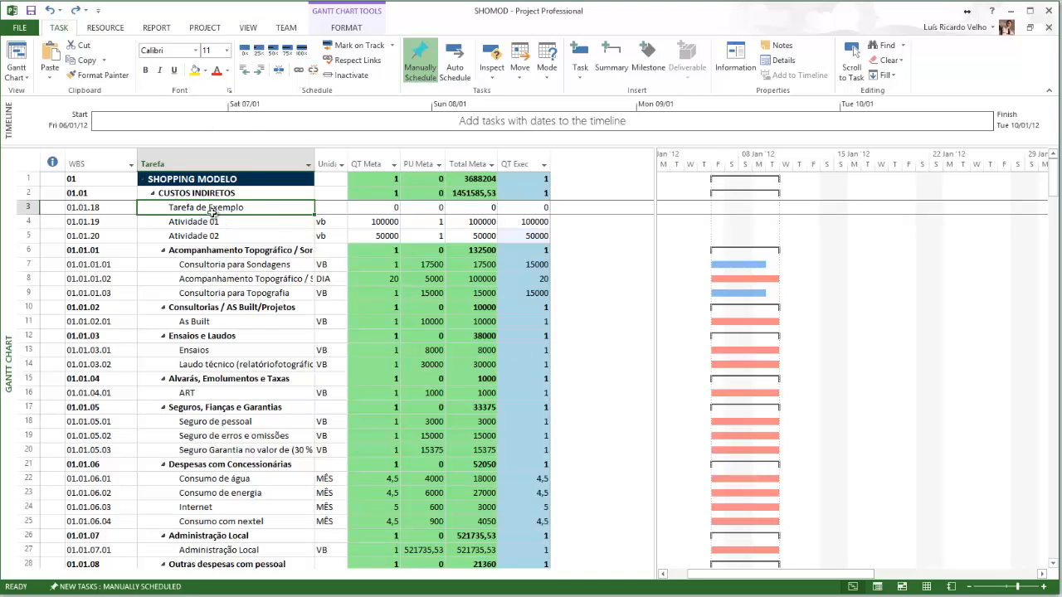
Indent Atividade 01 and Atividade 02 as subtasks of Tarefa de Exemplo
left_click_drag(204, 222, 205, 235)
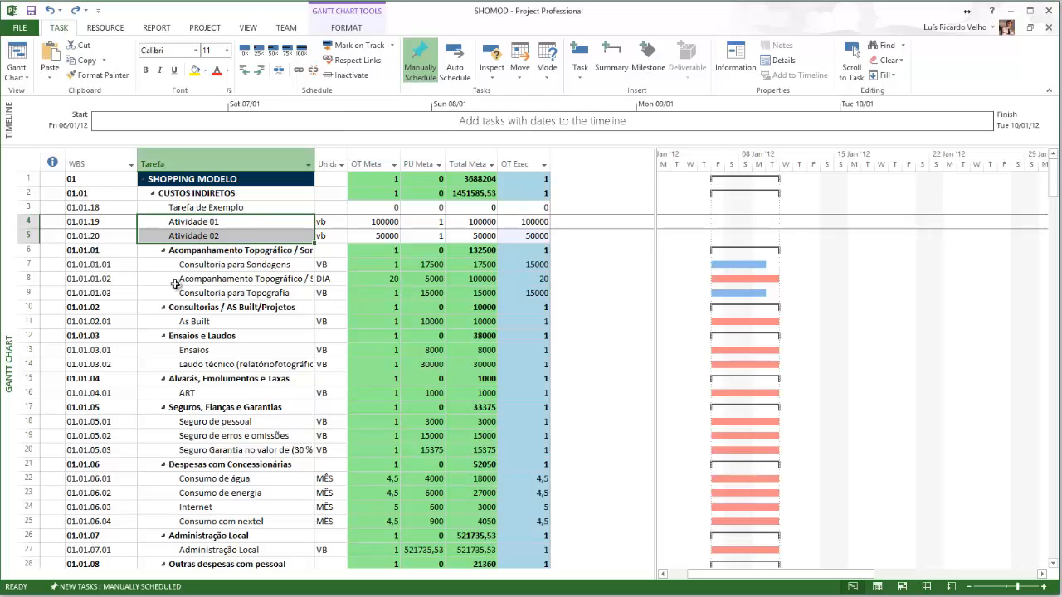
left_click(260, 69)
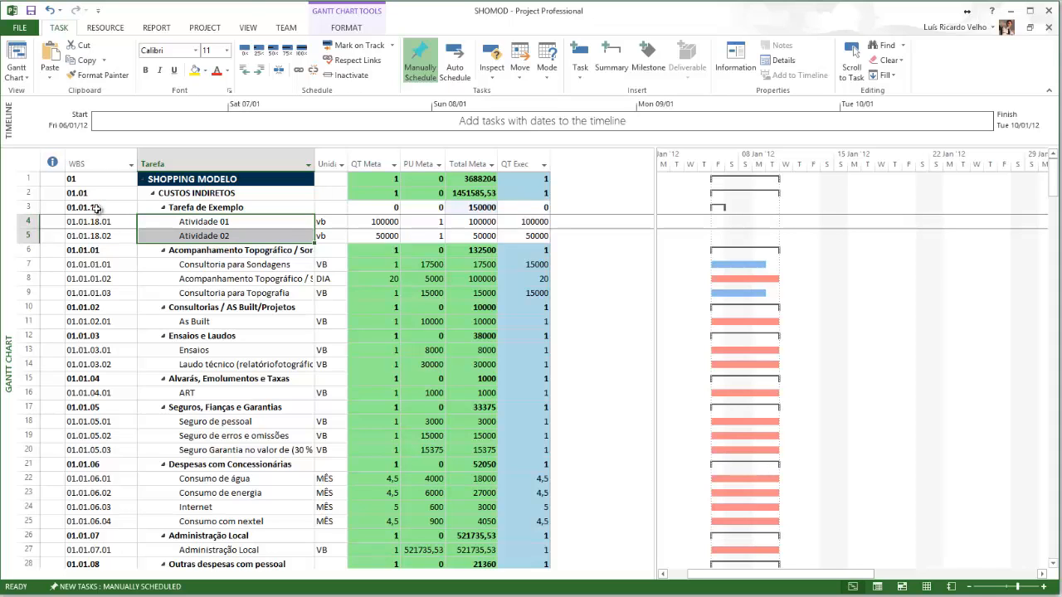
Renumber the WBS codes for the entire project
key("alt+Tab")
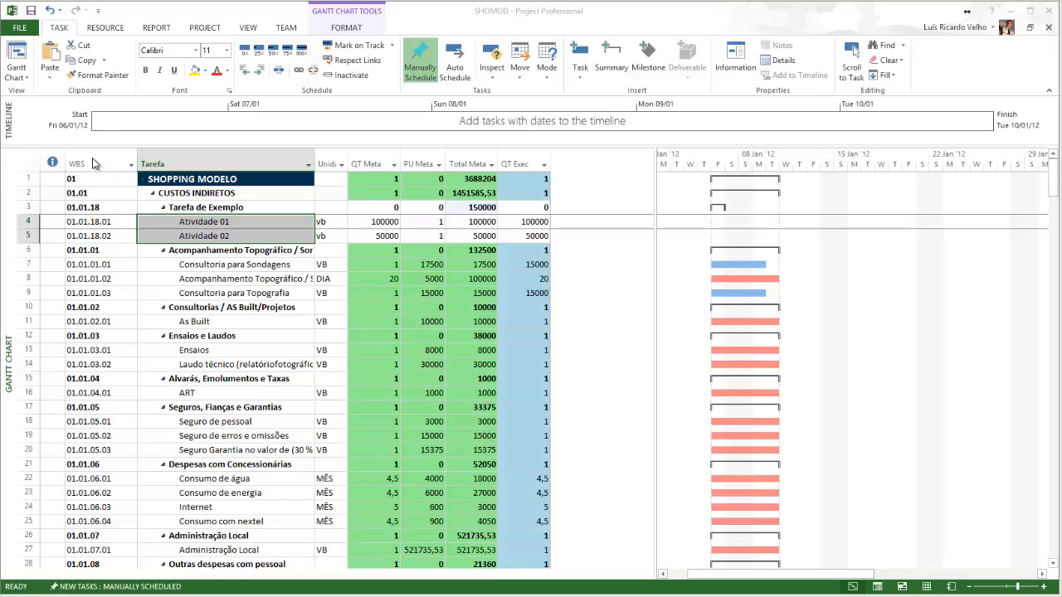
left_click(27, 163)
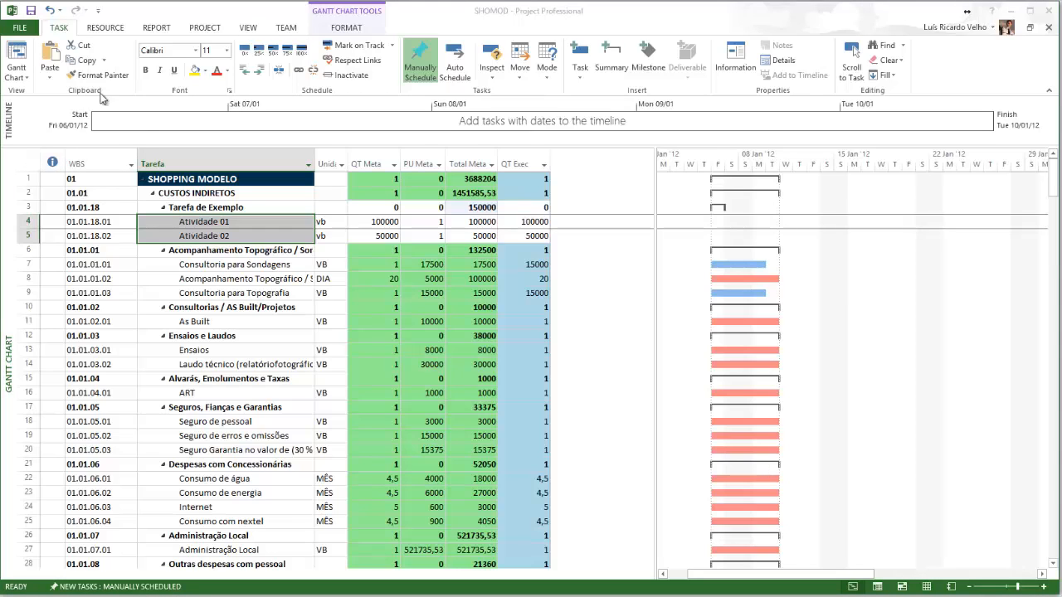
left_click(205, 27)
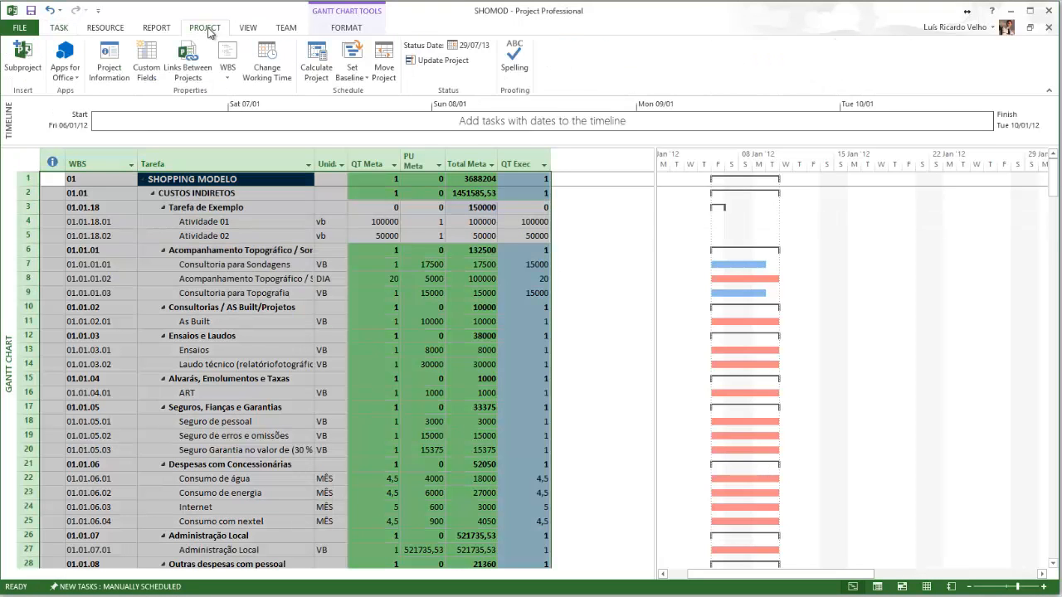
left_click(230, 80)
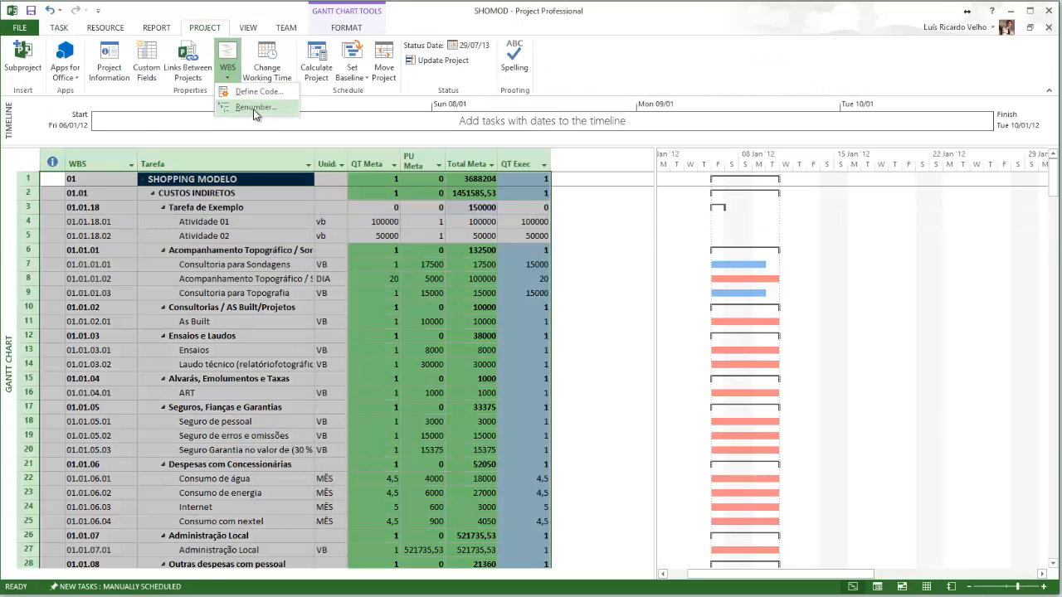
left_click(247, 106)
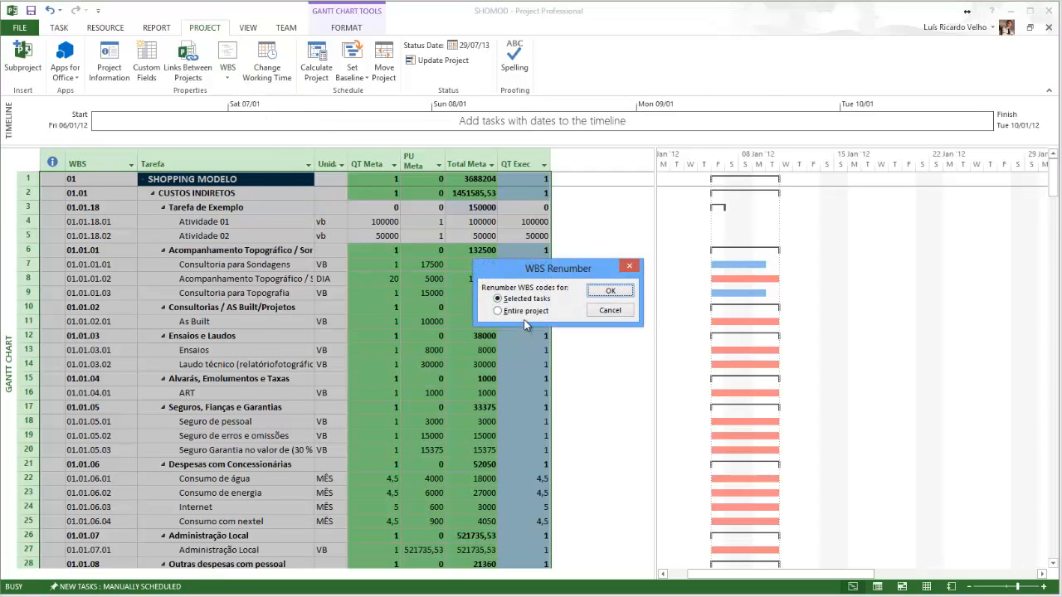
left_click(511, 312)
left_click(610, 294)
left_click(540, 338)
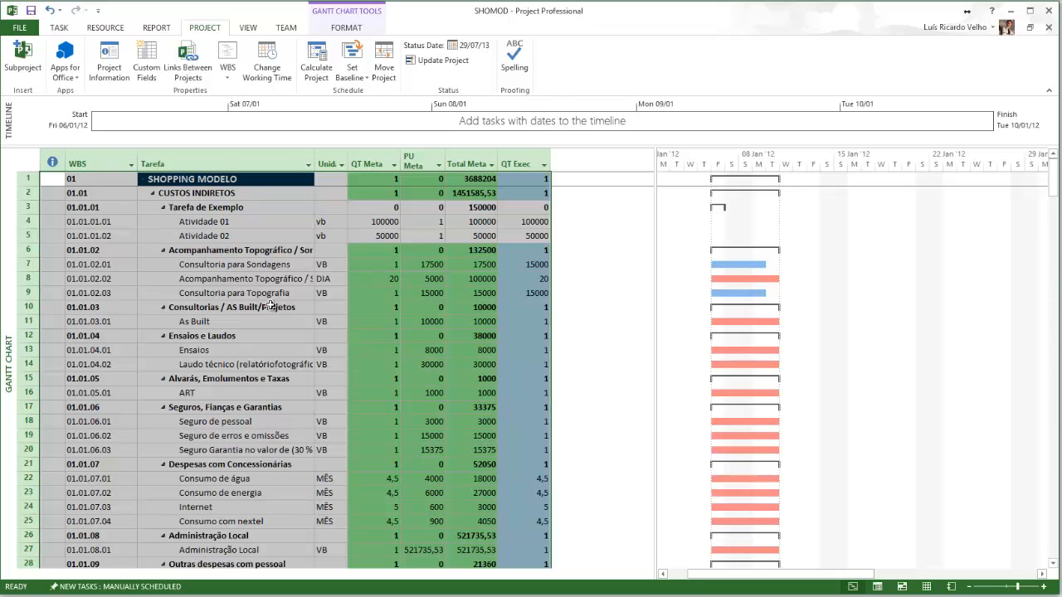
Save the SHOMOD project file and close Microsoft Project
left_click(259, 238)
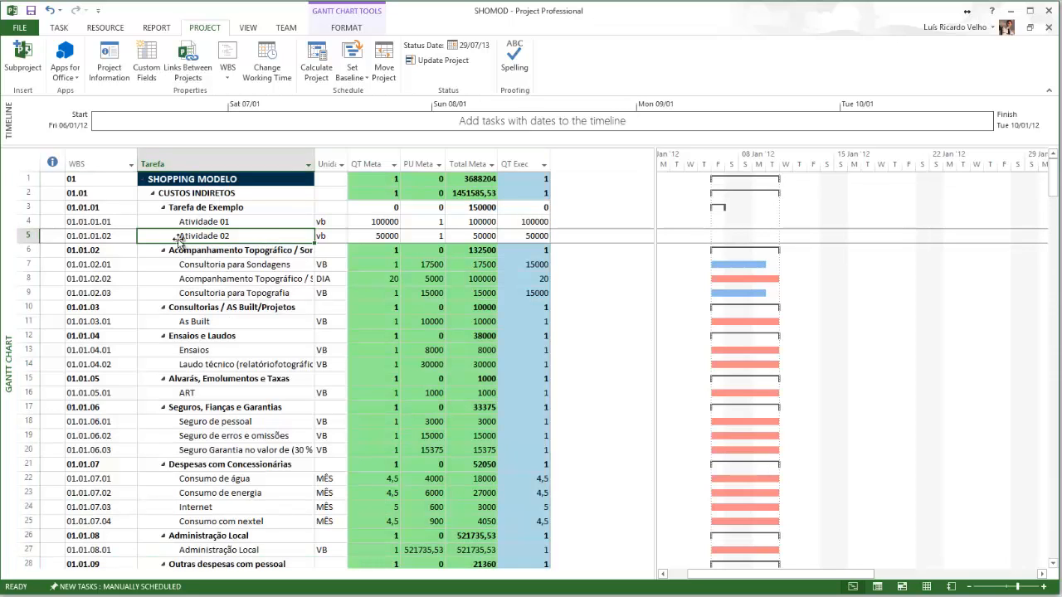
left_click(33, 15)
left_click(1050, 11)
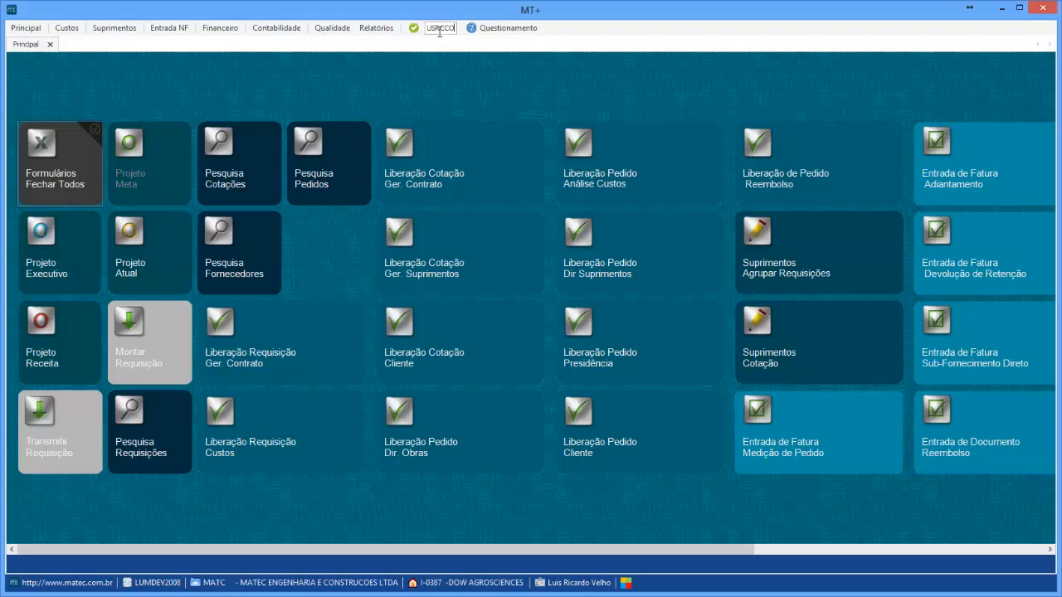
Open the USRCCO user cost-center form and select the user's account
left_click(440, 29)
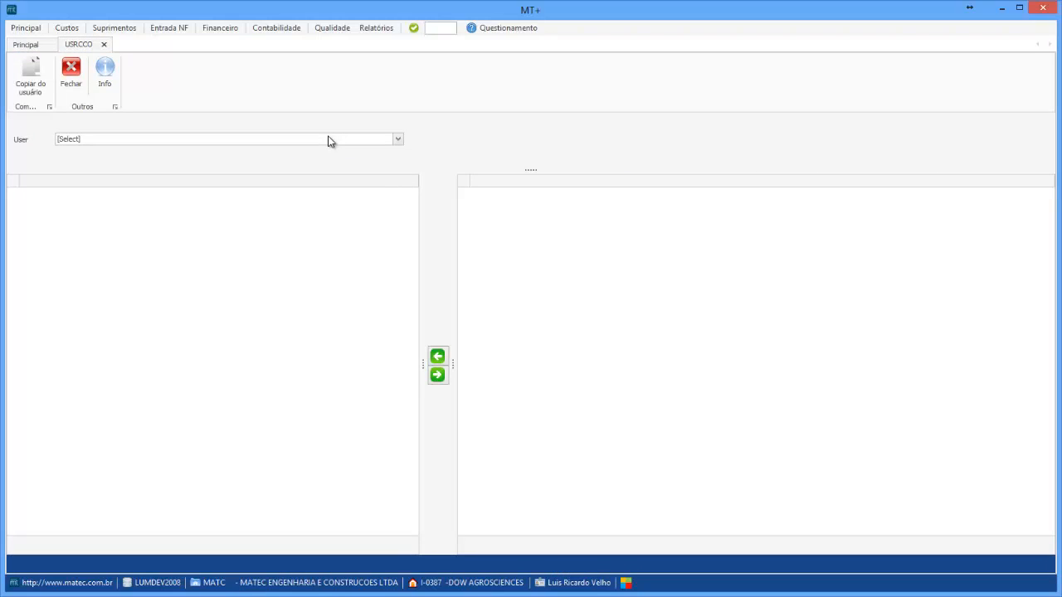
left_click(329, 139)
scroll(330, 141, "down", 15)
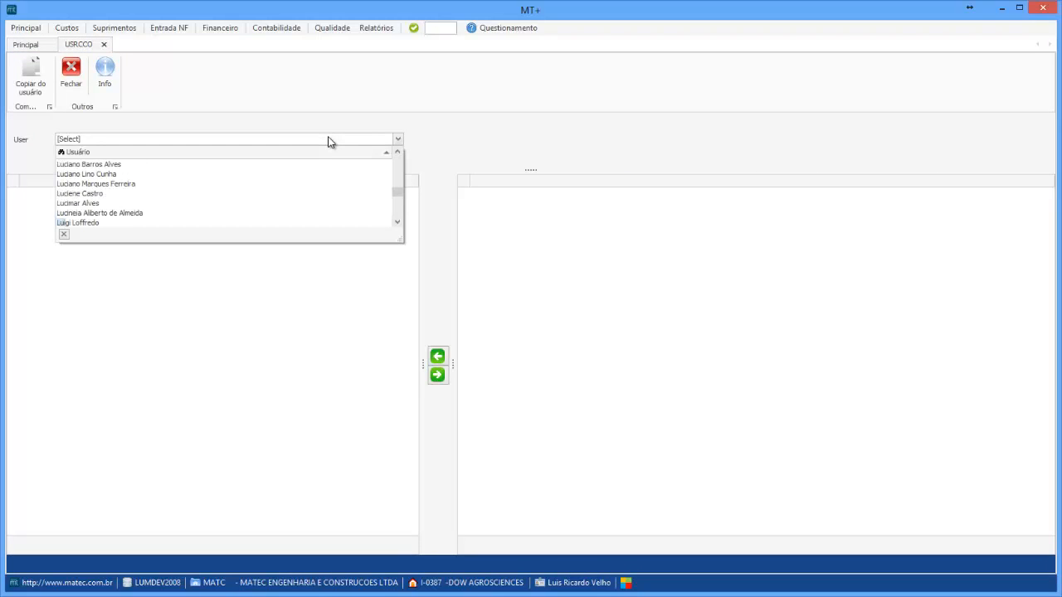
type("Luis Ri")
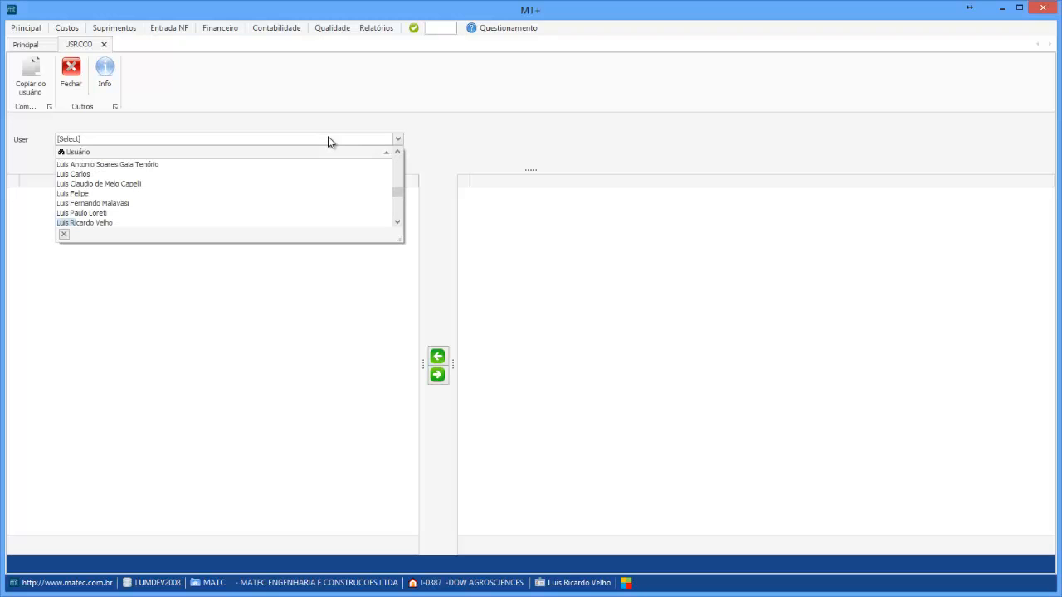
left_click(116, 222)
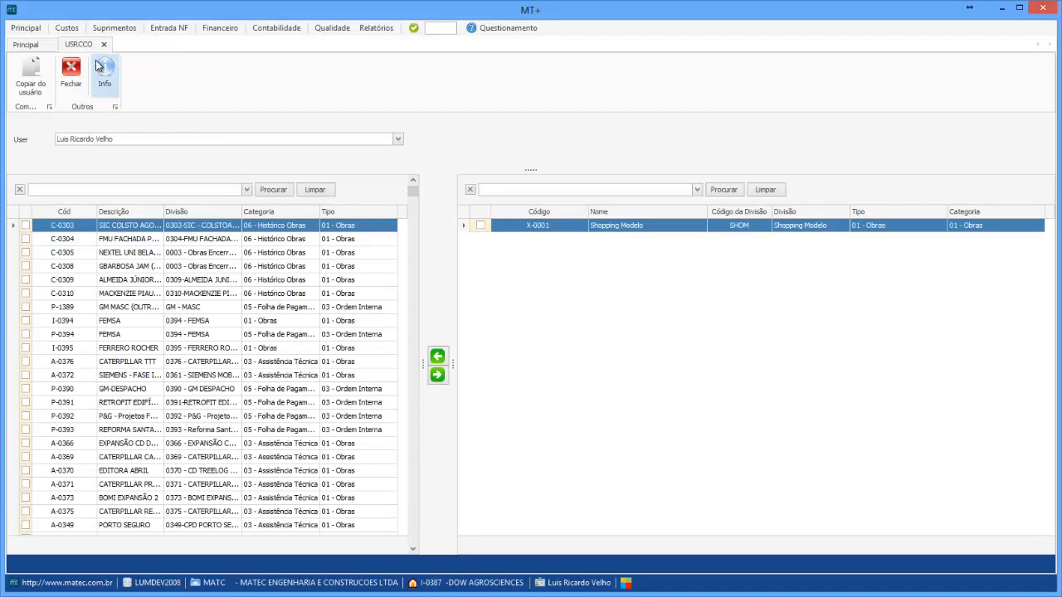
Move the Shopping Modelo (X-0001) cost center across the user's lists and close the form
left_click(481, 226)
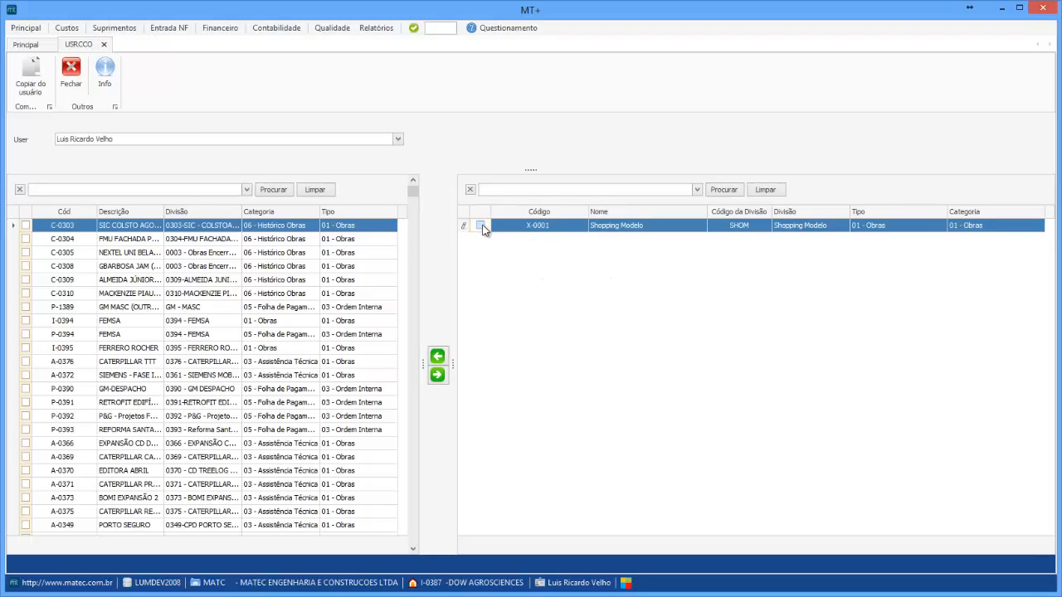
left_click(438, 357)
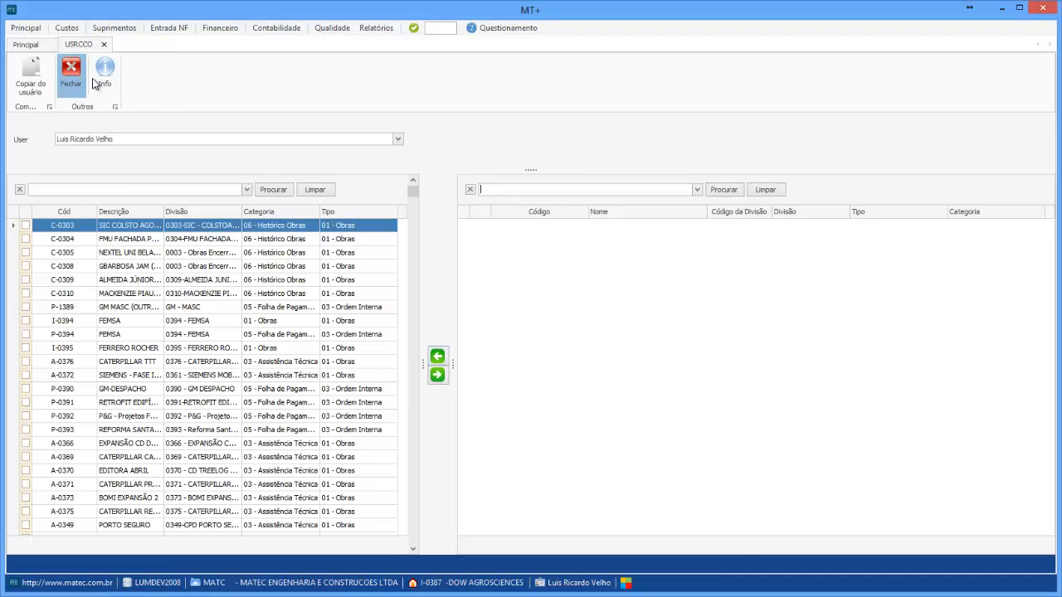
left_click(83, 81)
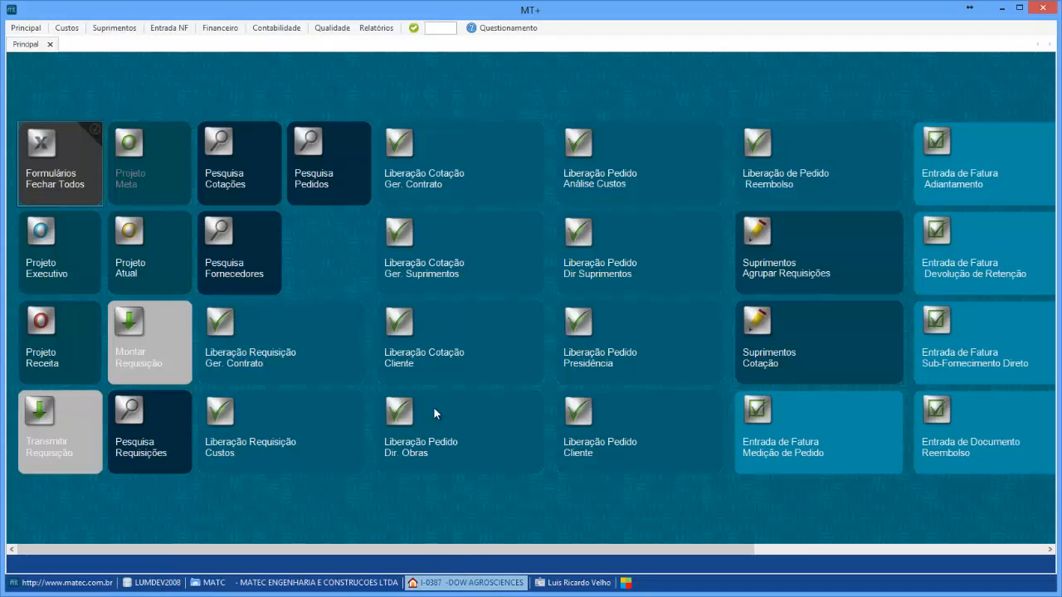
Choose Shopping Modelo (X-0001) as the active cost collector
left_click(437, 379)
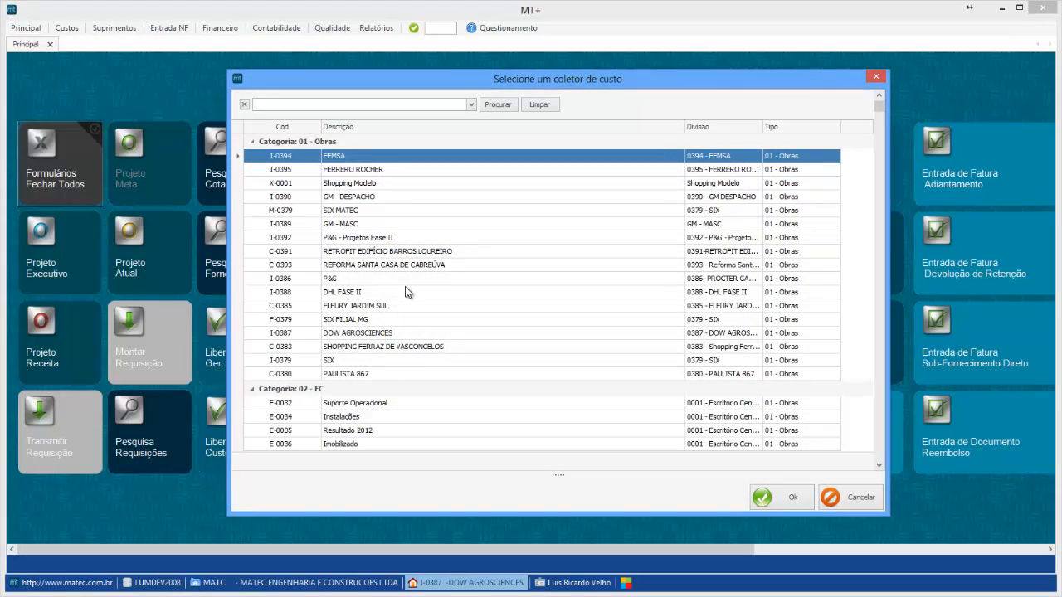
left_click(336, 184)
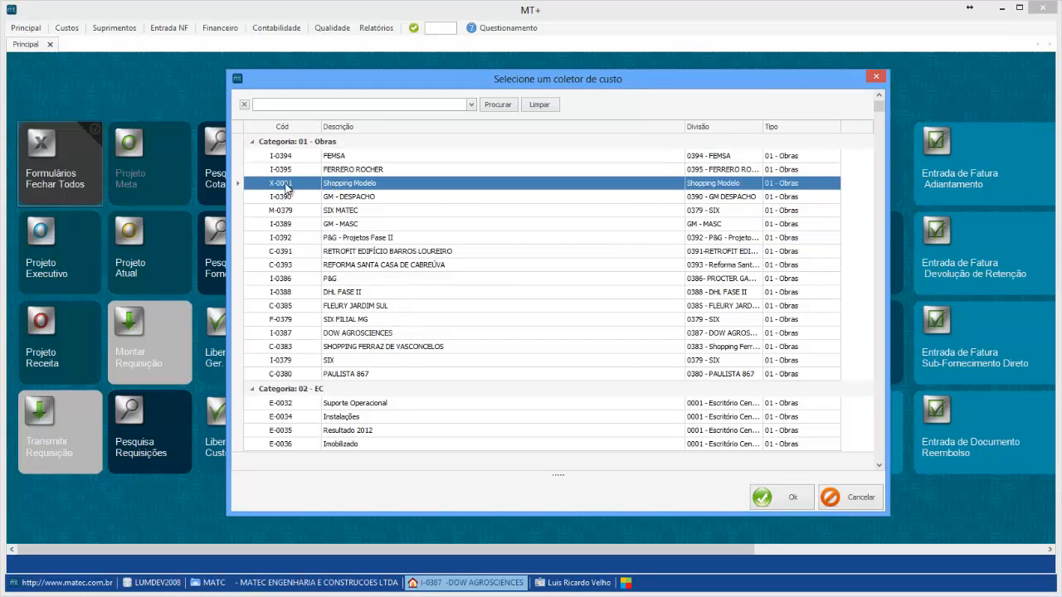
left_click(792, 501)
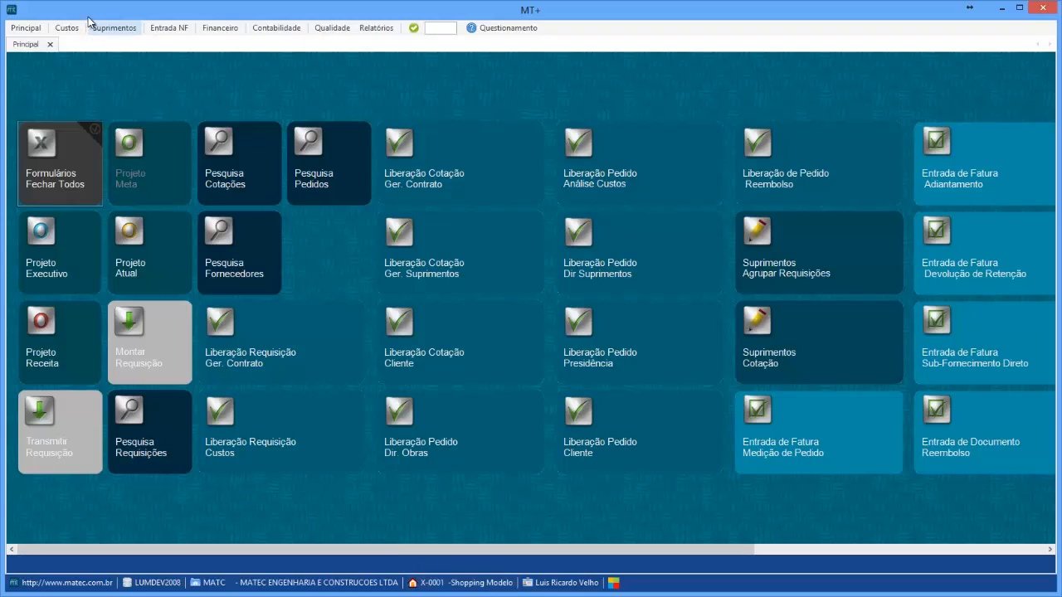
Open project synchronization and update costs from the SHOMOD.mpp file on the Desktop
left_click(67, 29)
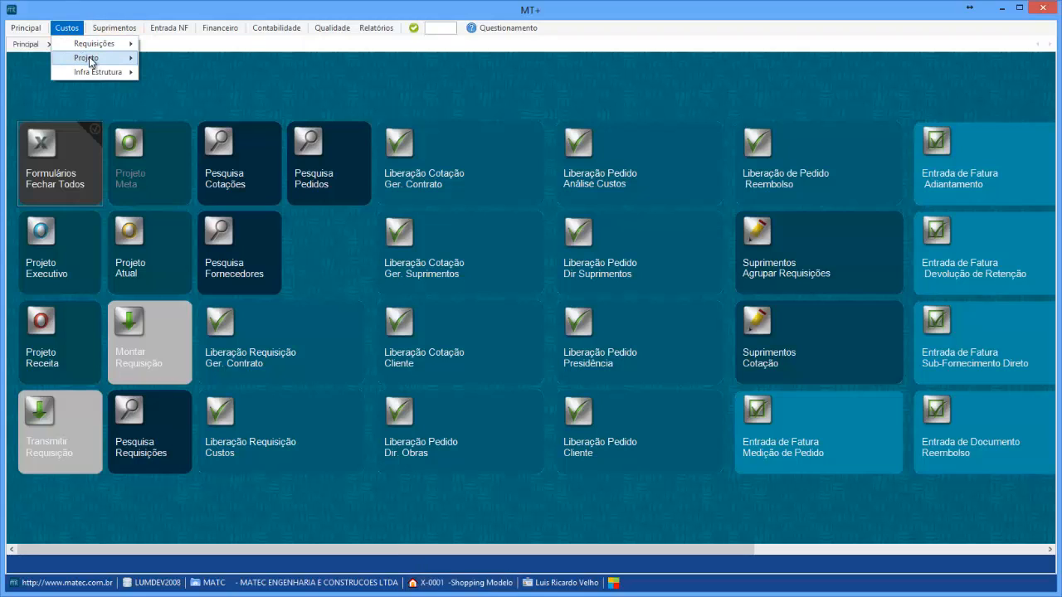
mouse_move(89, 61)
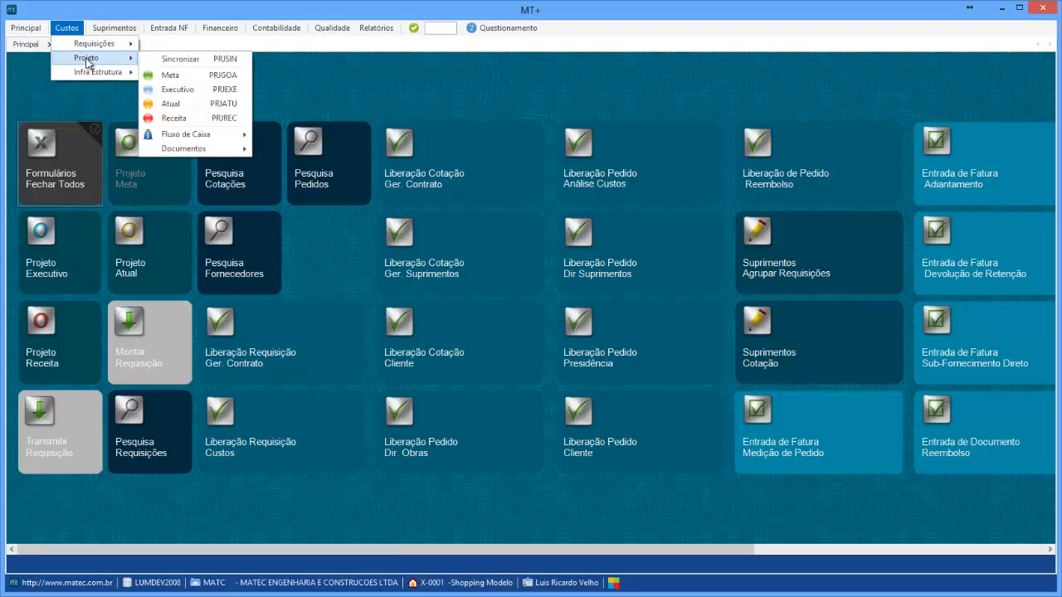
left_click(169, 60)
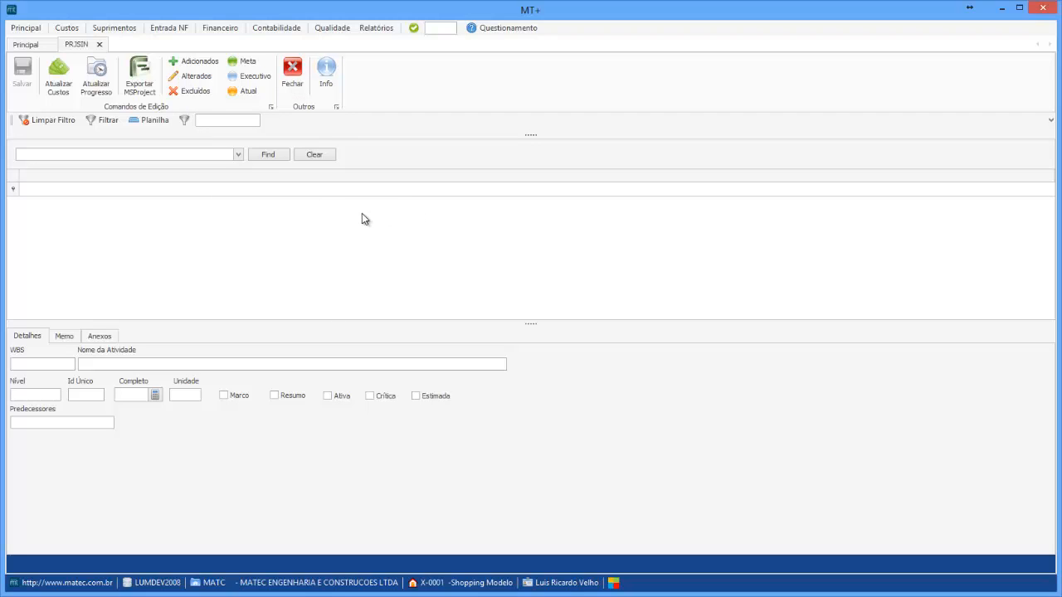
left_click(59, 81)
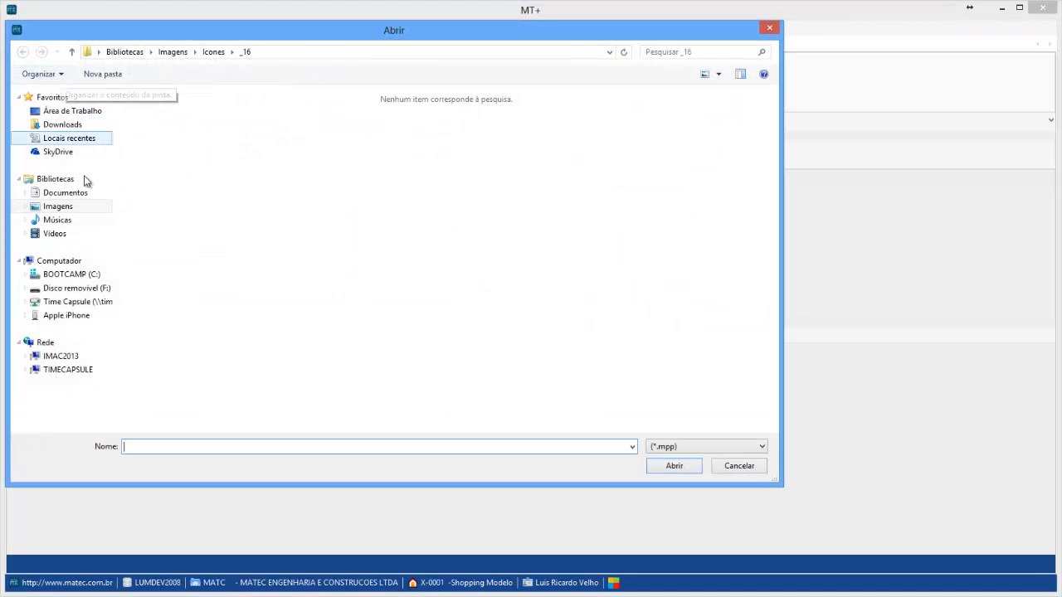
left_click(72, 113)
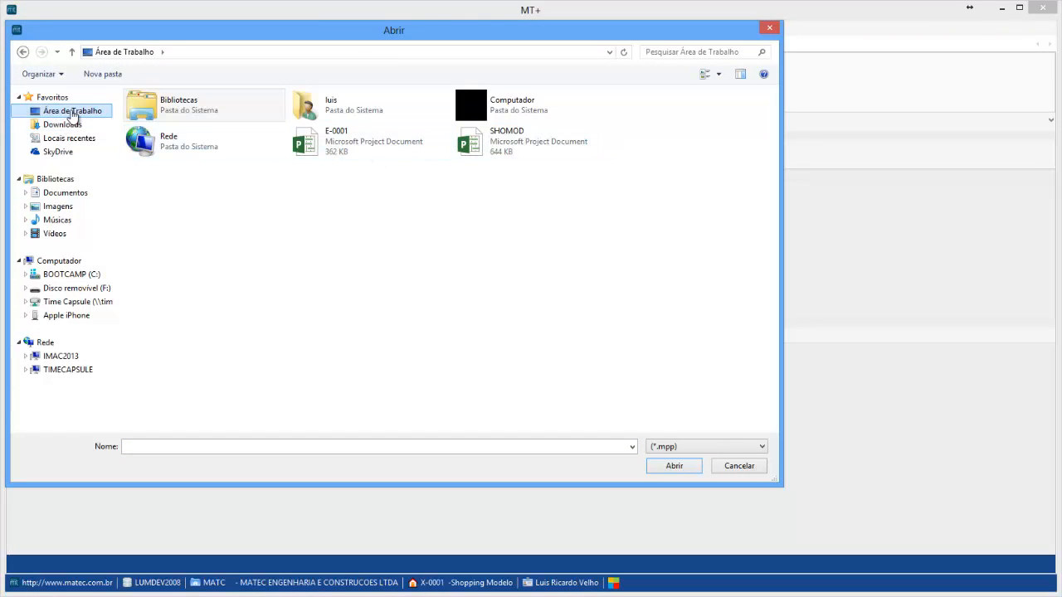
left_click(491, 149)
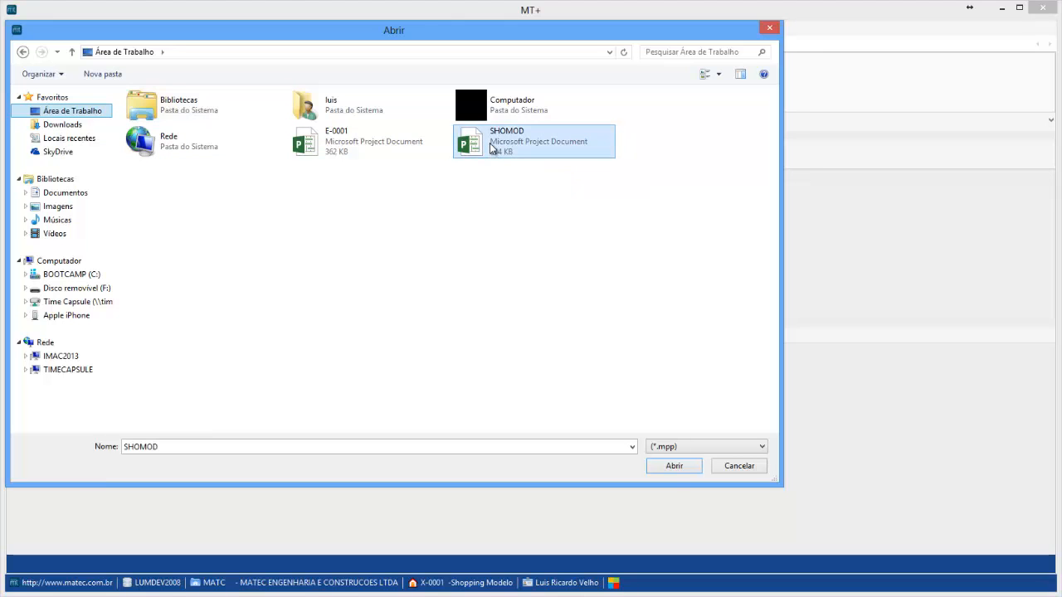
left_click(673, 467)
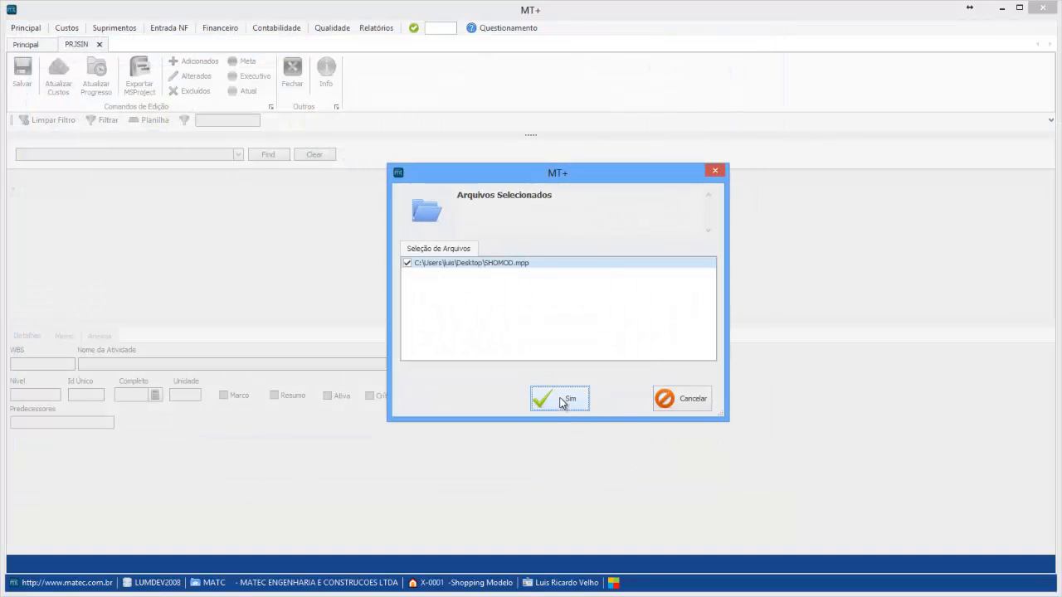
left_click(561, 401)
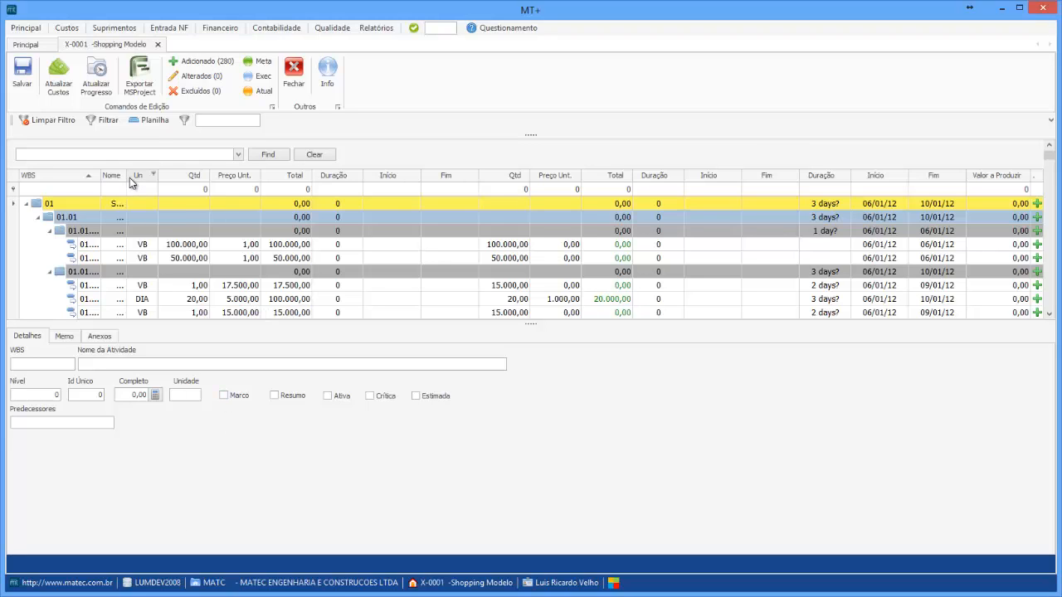
Save the synchronized project as version 001.000 with the description "Versão Inicial" and close the form
left_click_drag(127, 176, 190, 178)
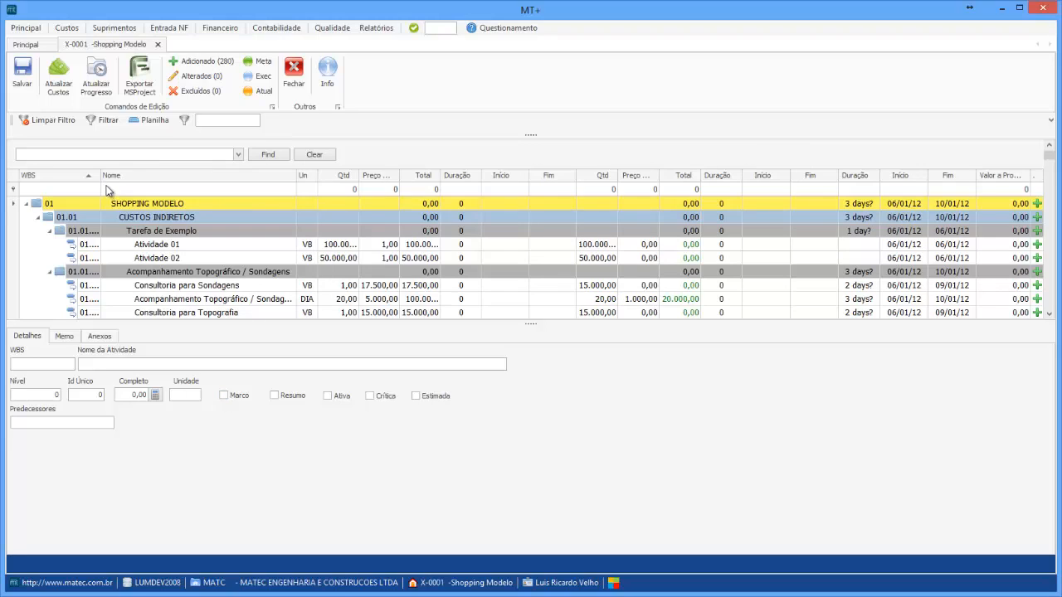
left_click_drag(101, 174, 171, 175)
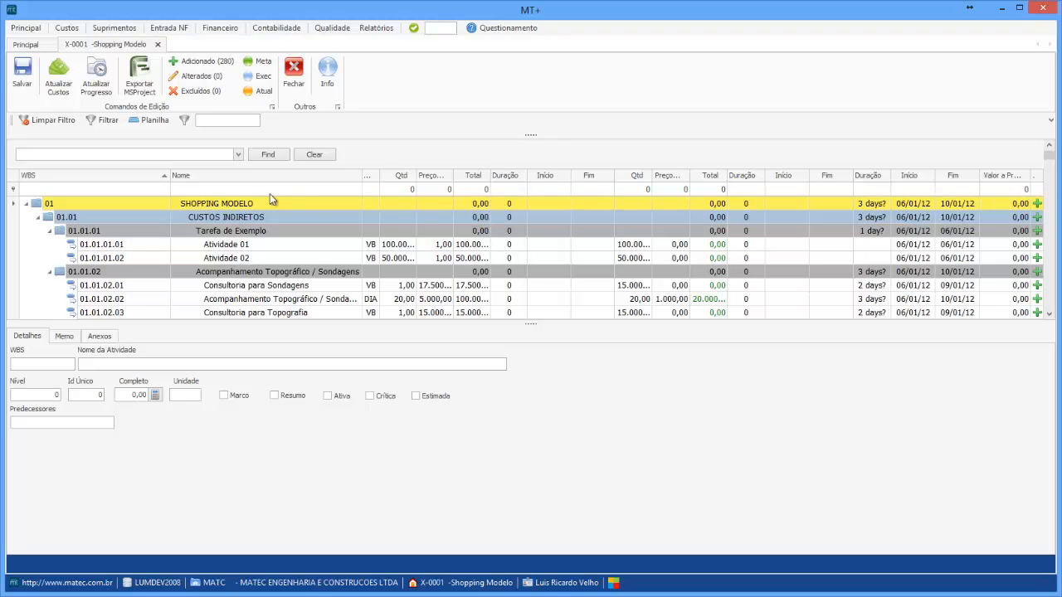
left_click(23, 72)
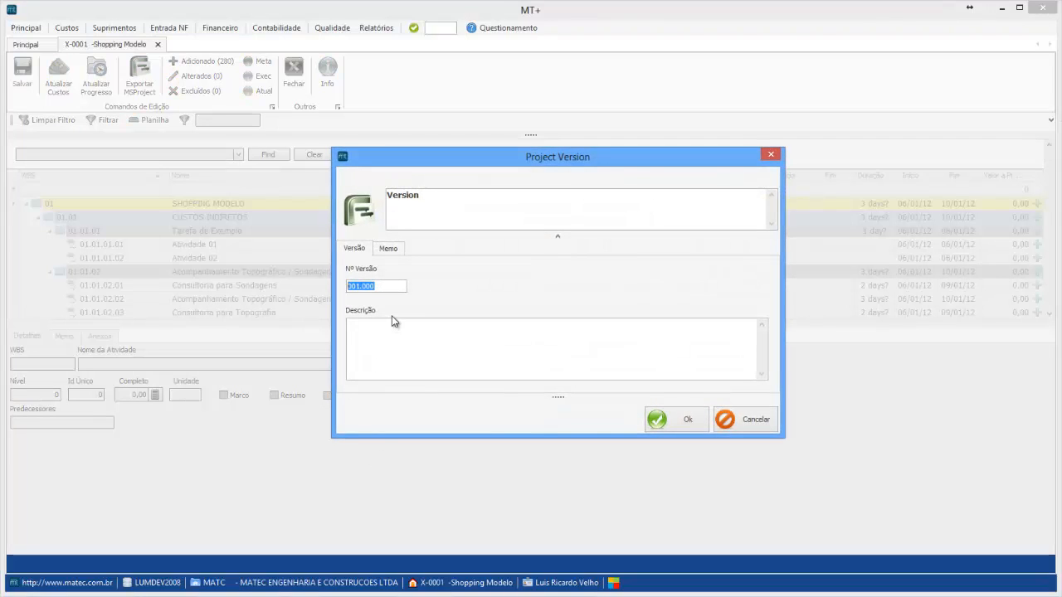
left_click(382, 332)
type("Versão Ini")
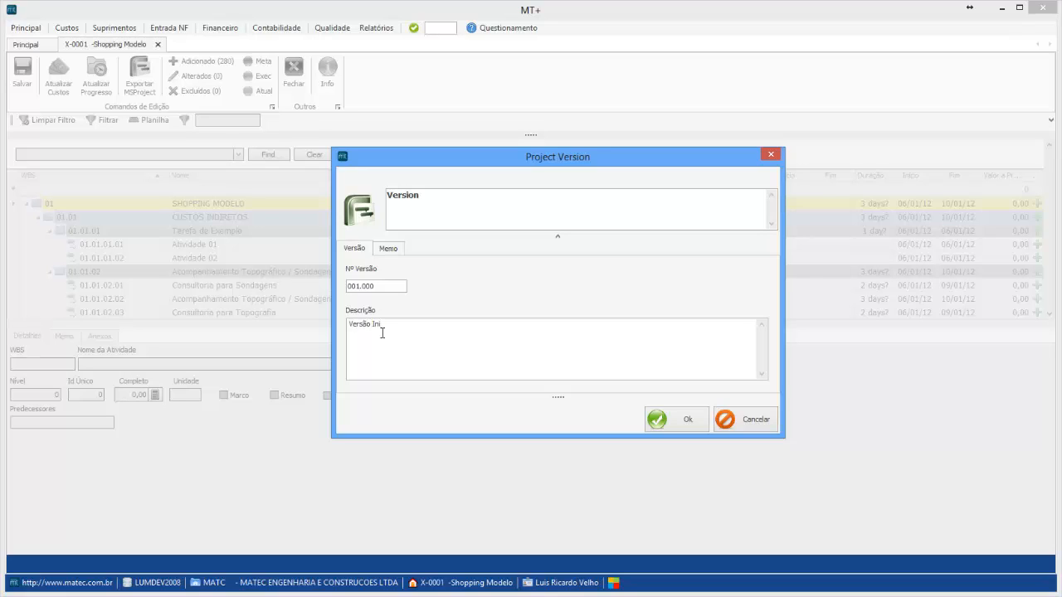
type("cial")
left_click(668, 418)
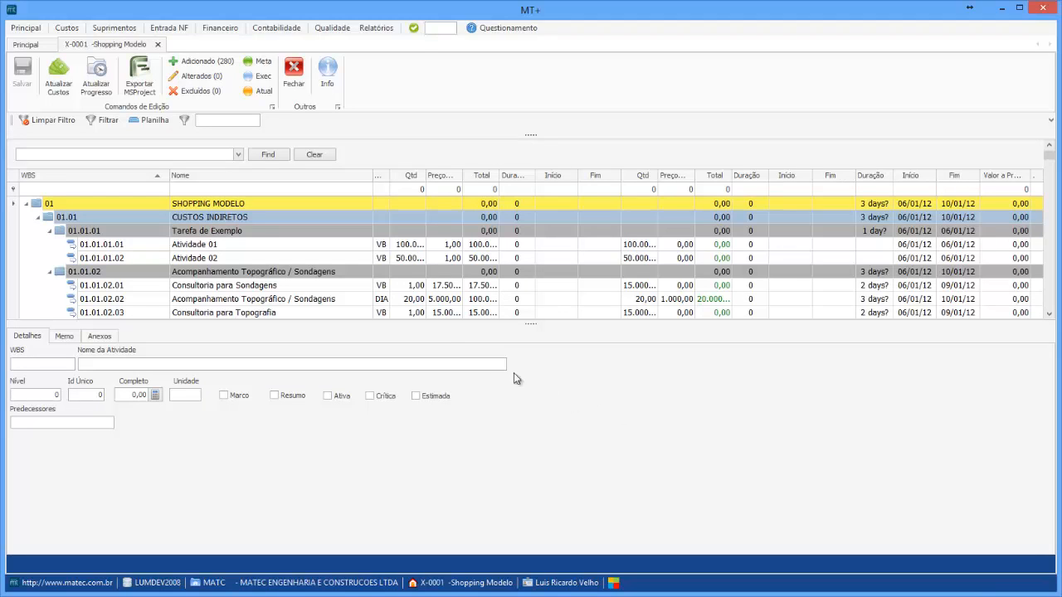
left_click(294, 73)
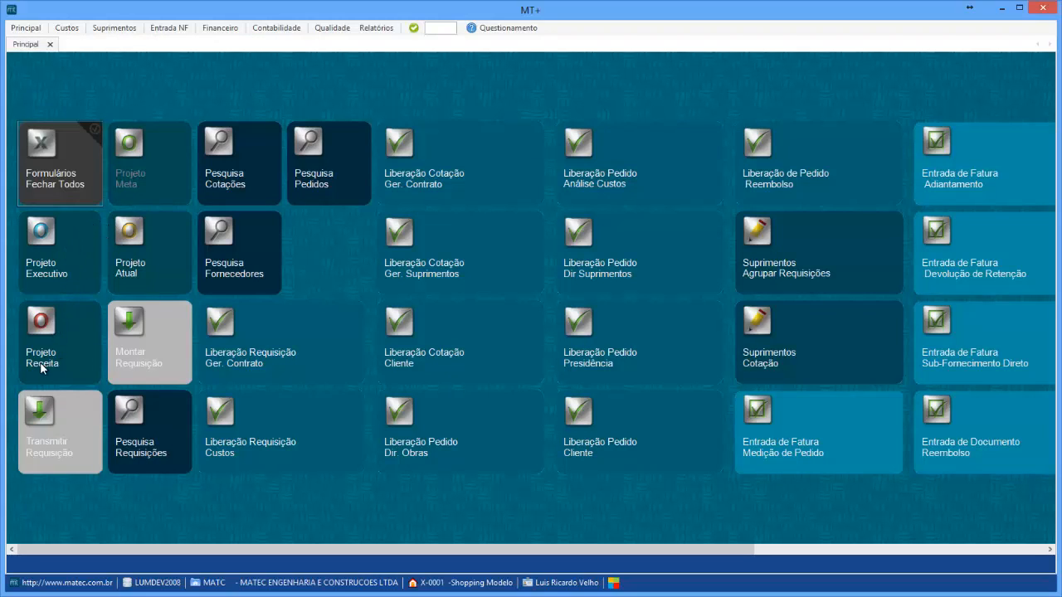
Open the Projeto Meta budget and expand all its WBS levels
left_click(150, 179)
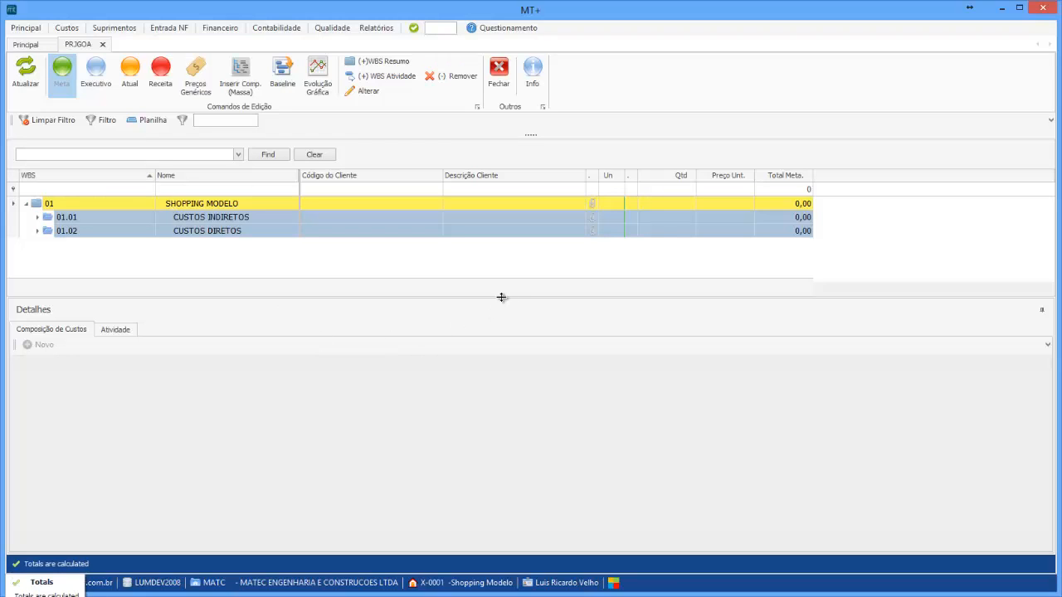
left_click_drag(503, 297, 506, 363)
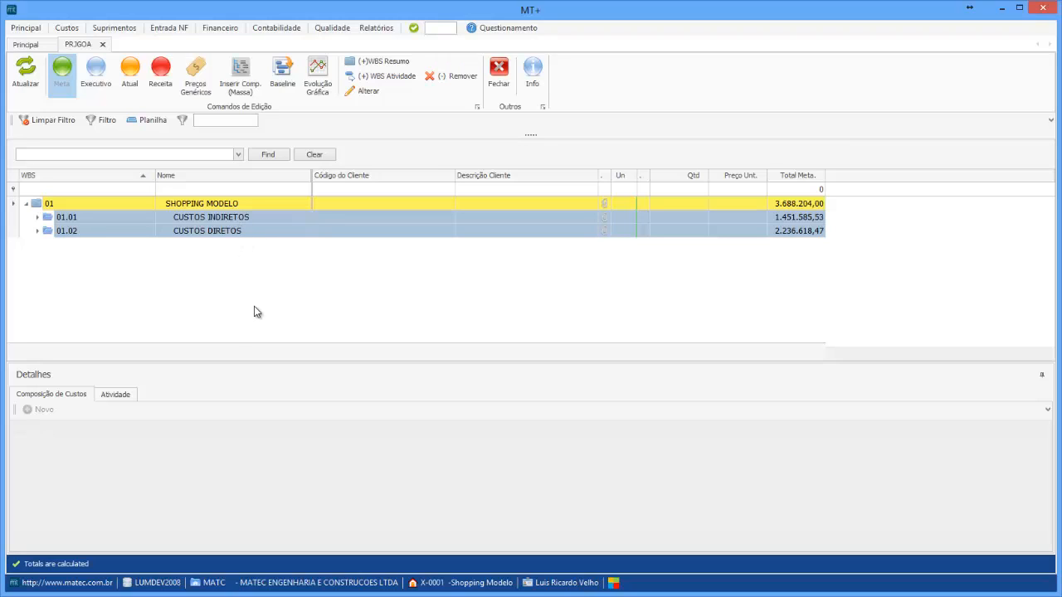
right_click(212, 220)
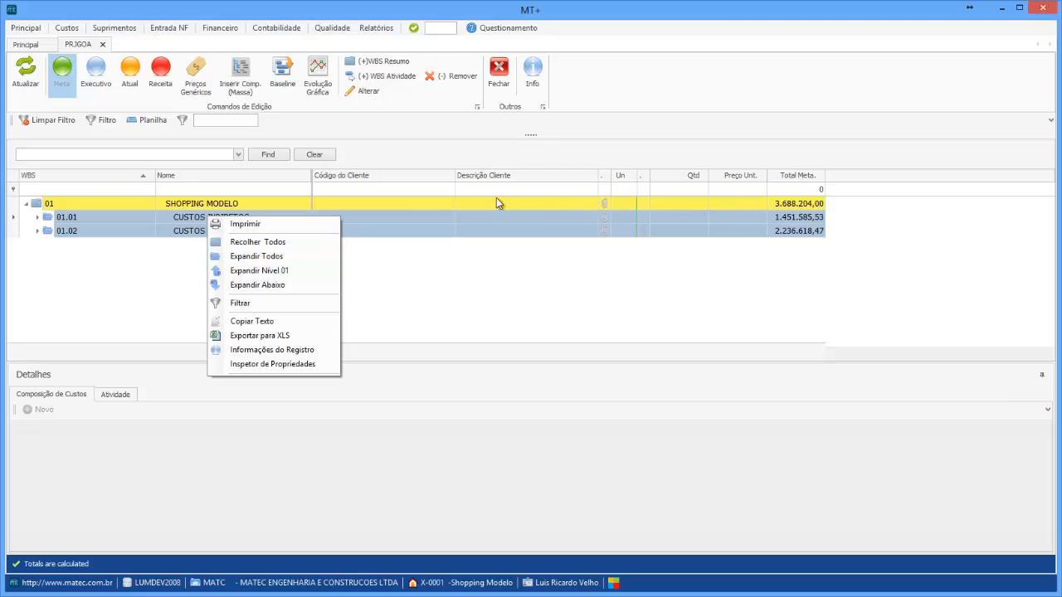
left_click(292, 257)
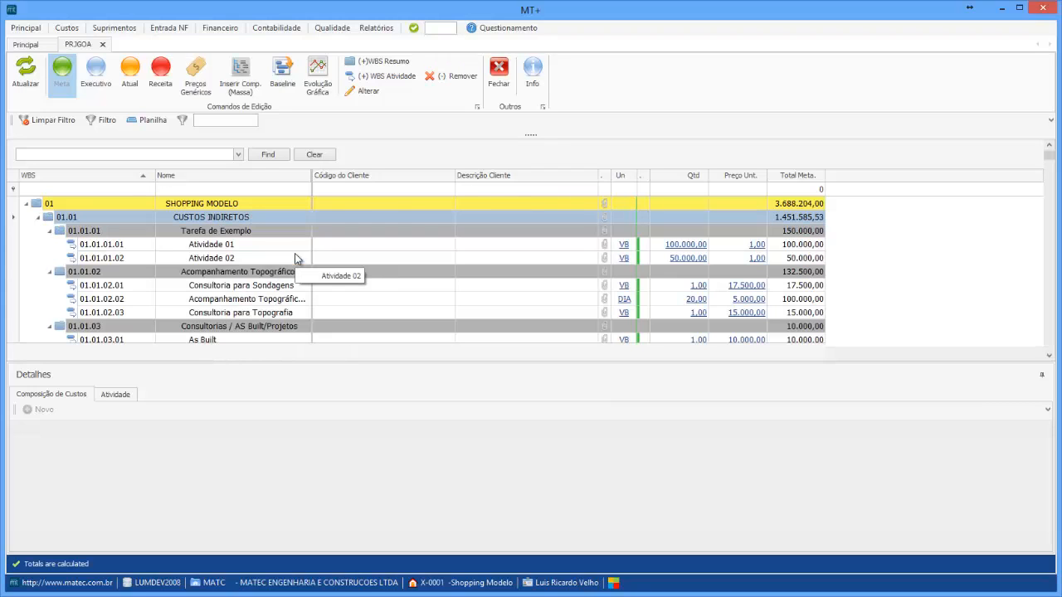
Collapse the whole budget tree and expand it down to level 01
scroll(241, 266, "down", 15)
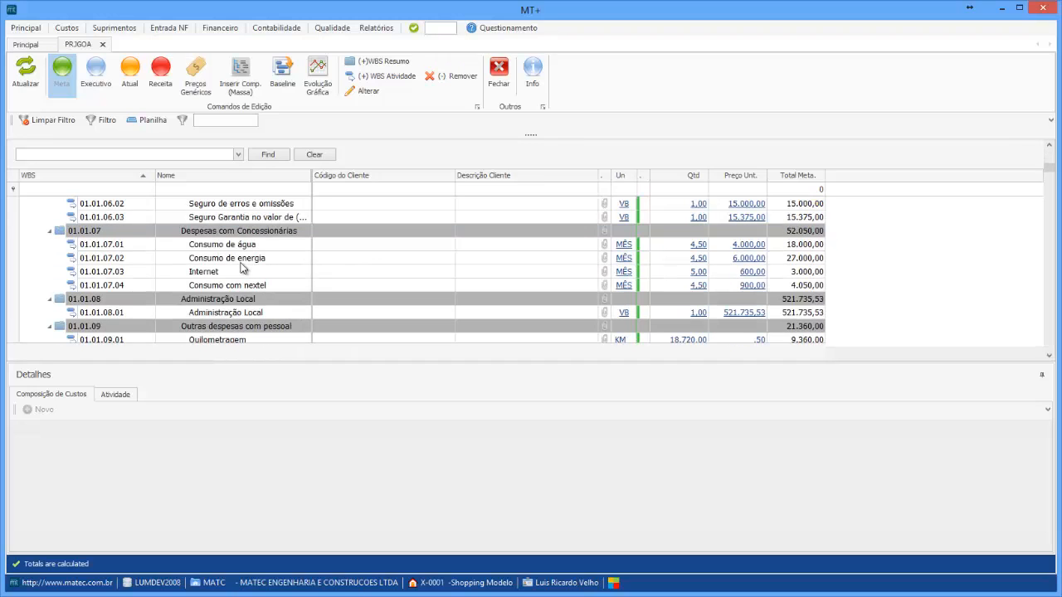
scroll(243, 274, "up", 15)
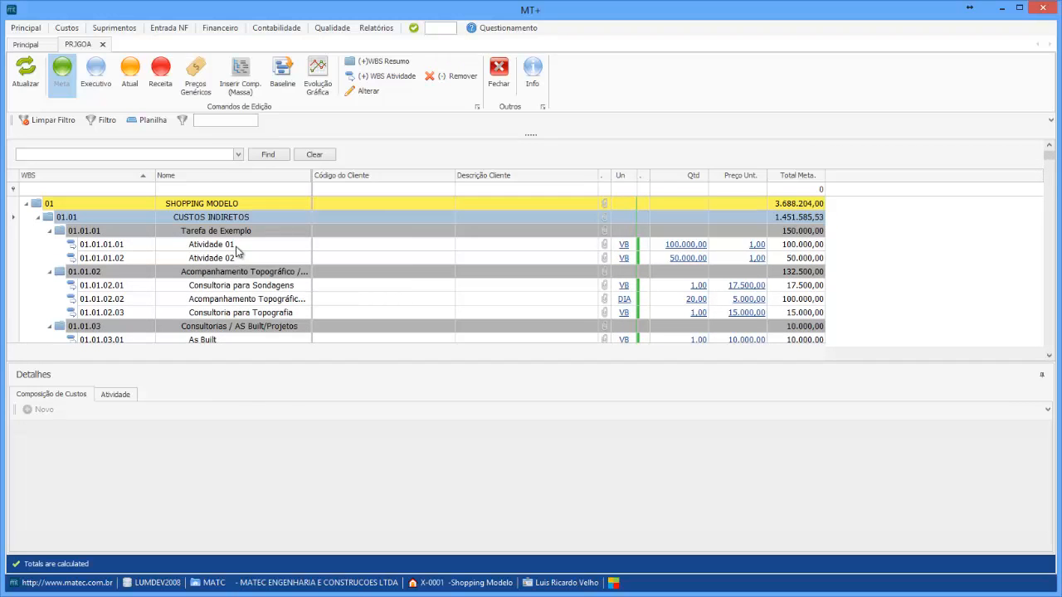
left_click(230, 246)
right_click(236, 246)
left_click(269, 272)
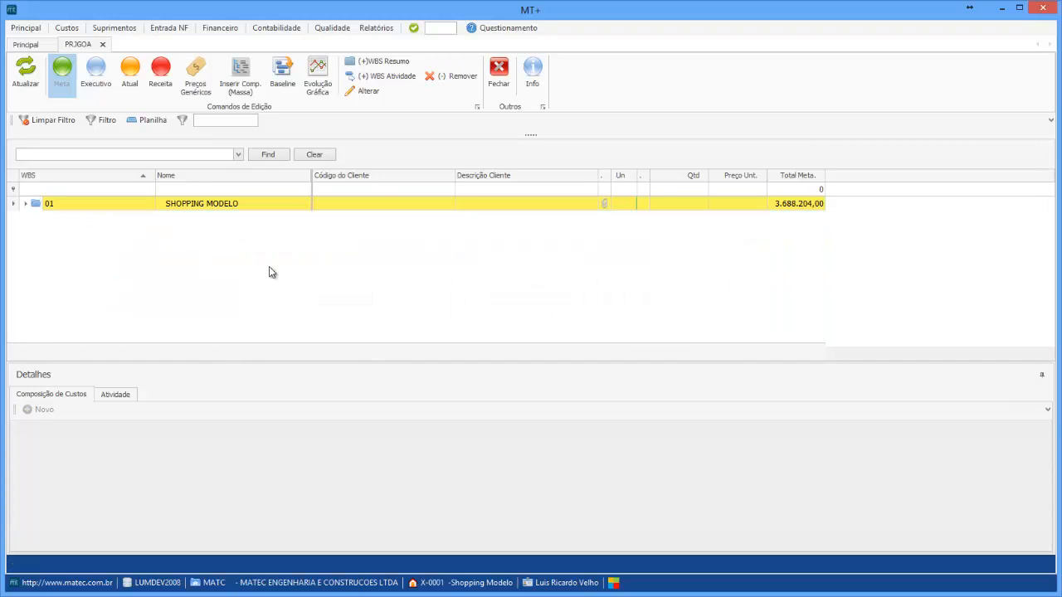
right_click(244, 204)
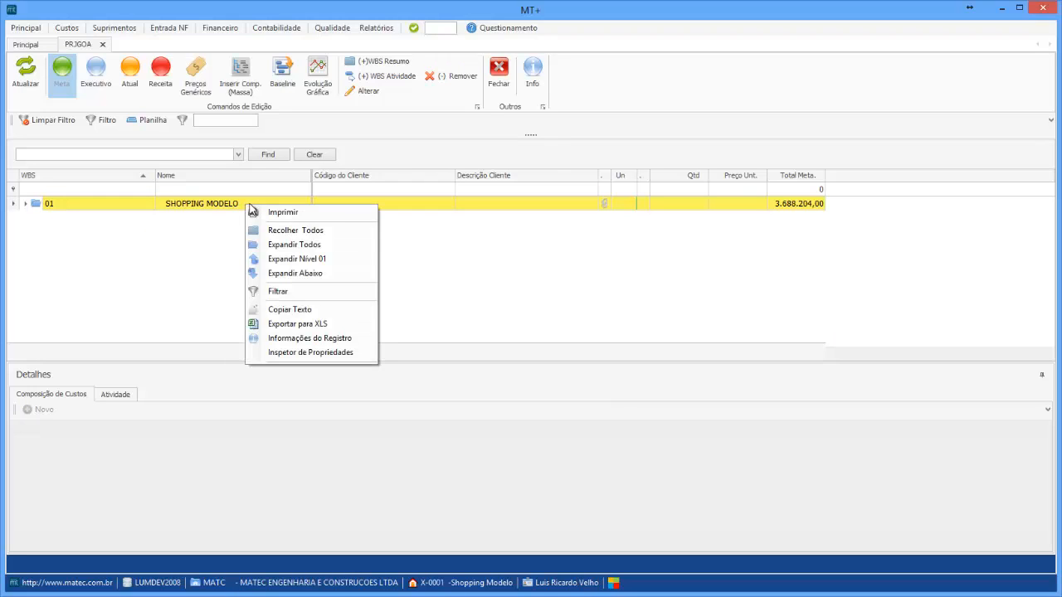
left_click(296, 259)
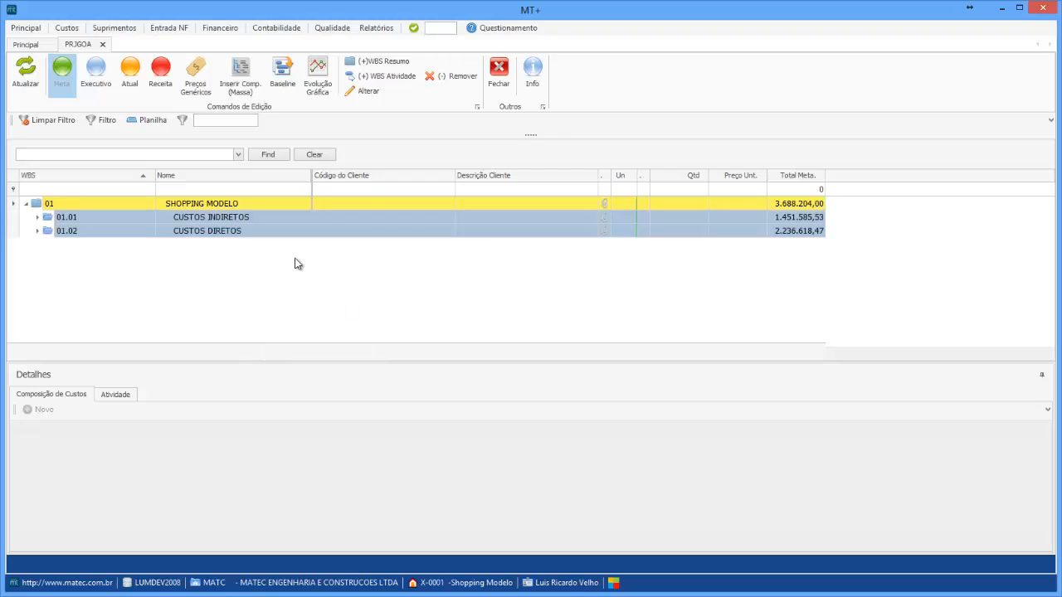
Expand everything below CUSTOS INDIRETOS and browse through the budget items
right_click(215, 223)
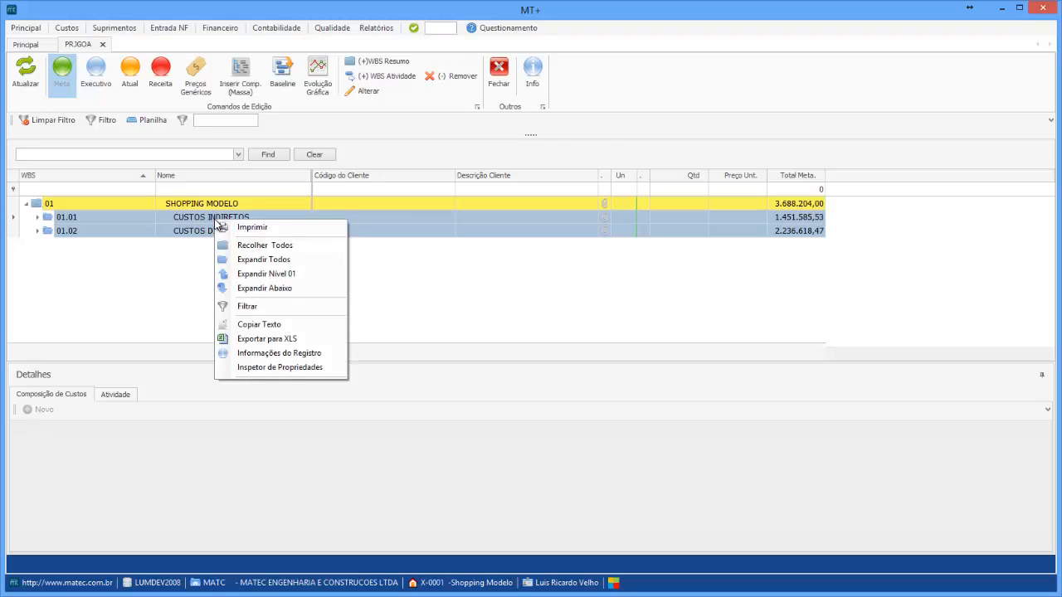
left_click(249, 288)
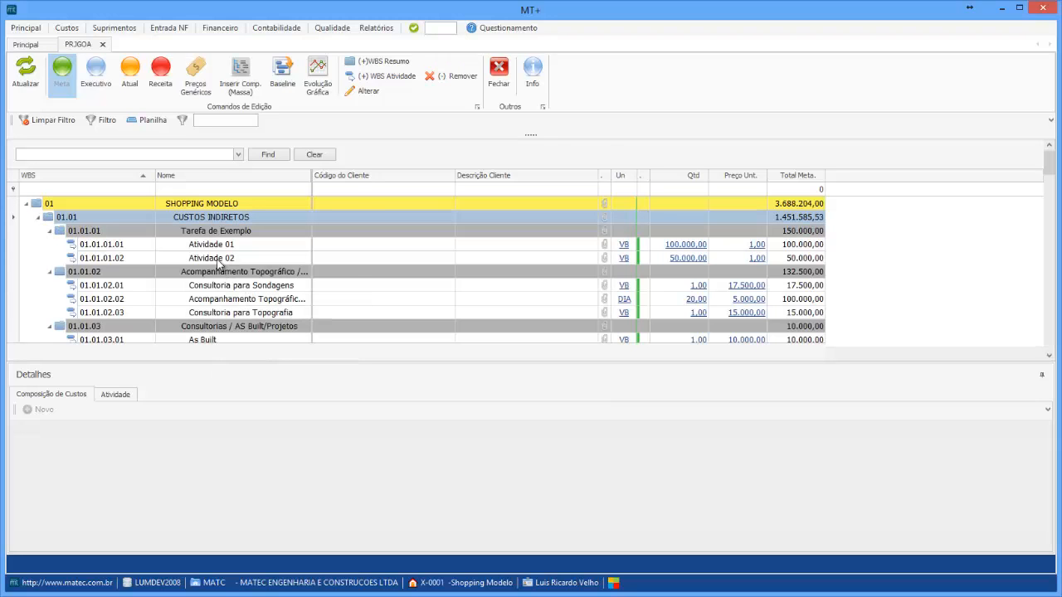
scroll(216, 298, "down", 15)
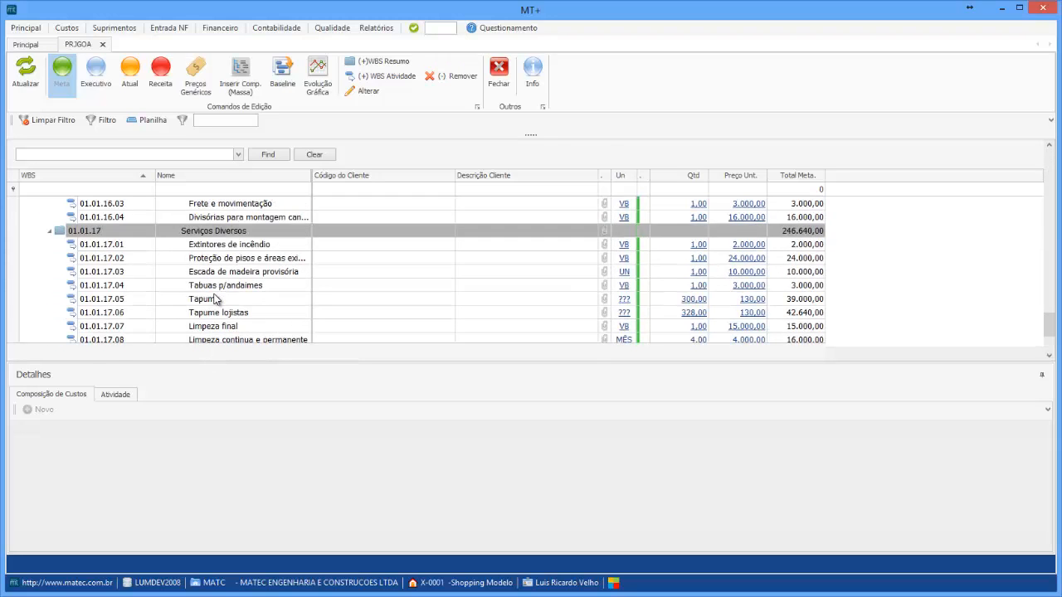
scroll(215, 301, "down", 2)
scroll(216, 300, "up", 3)
scroll(216, 300, "down", 3)
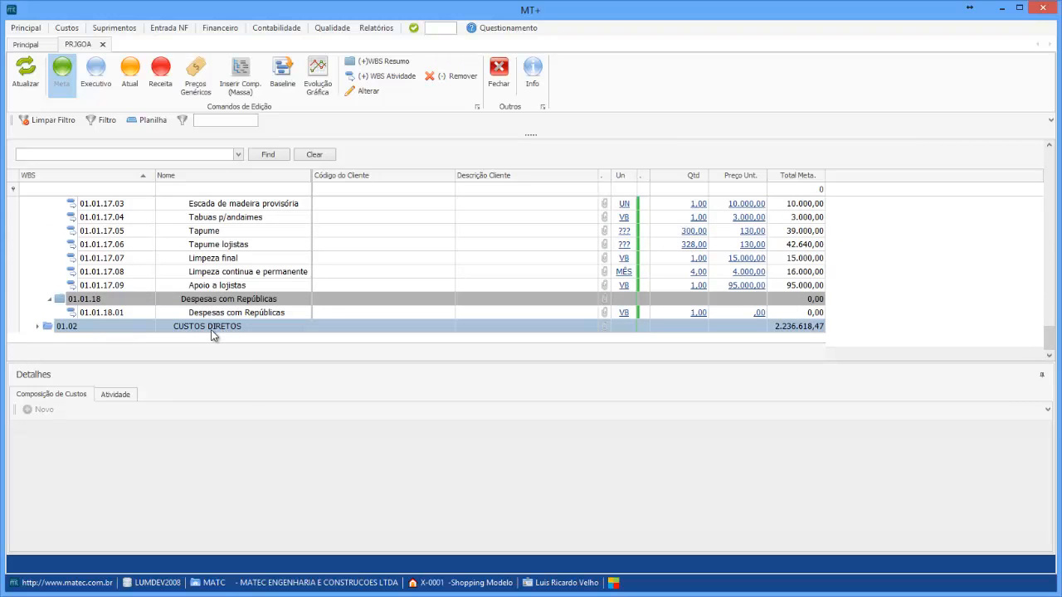
scroll(216, 330, "up", 15)
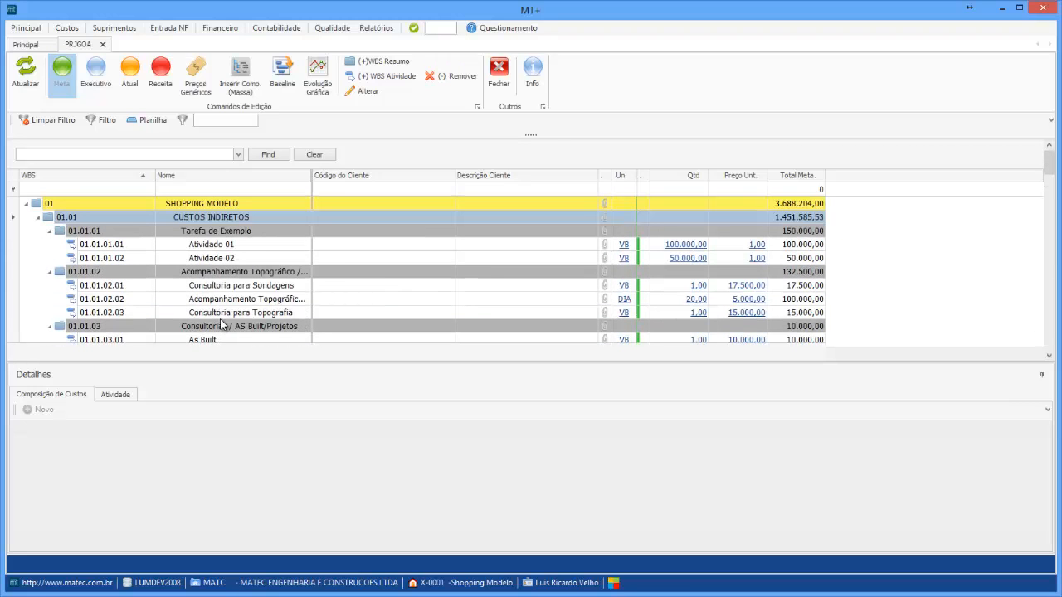
Search the budget for 'sond' and then 'dia' with the find bar, and clear the search
left_click(94, 155)
type("sond")
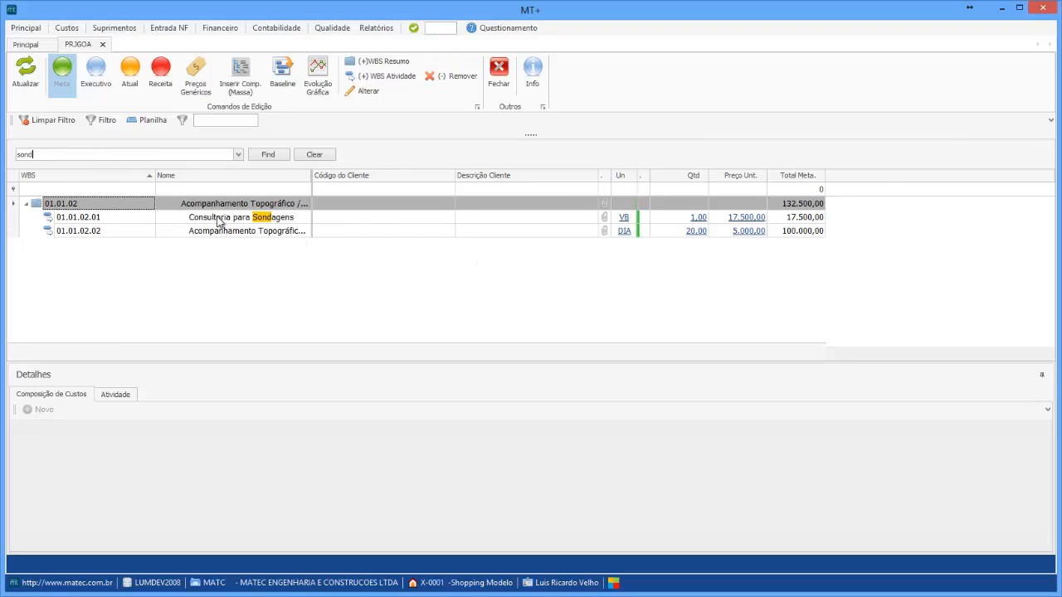
double_click(58, 155)
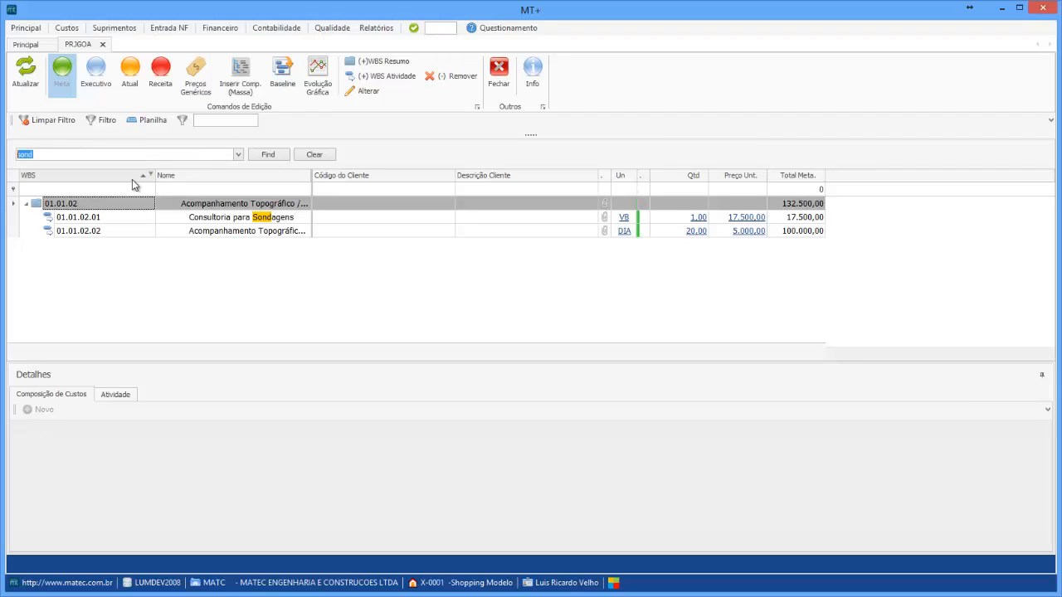
type("dia")
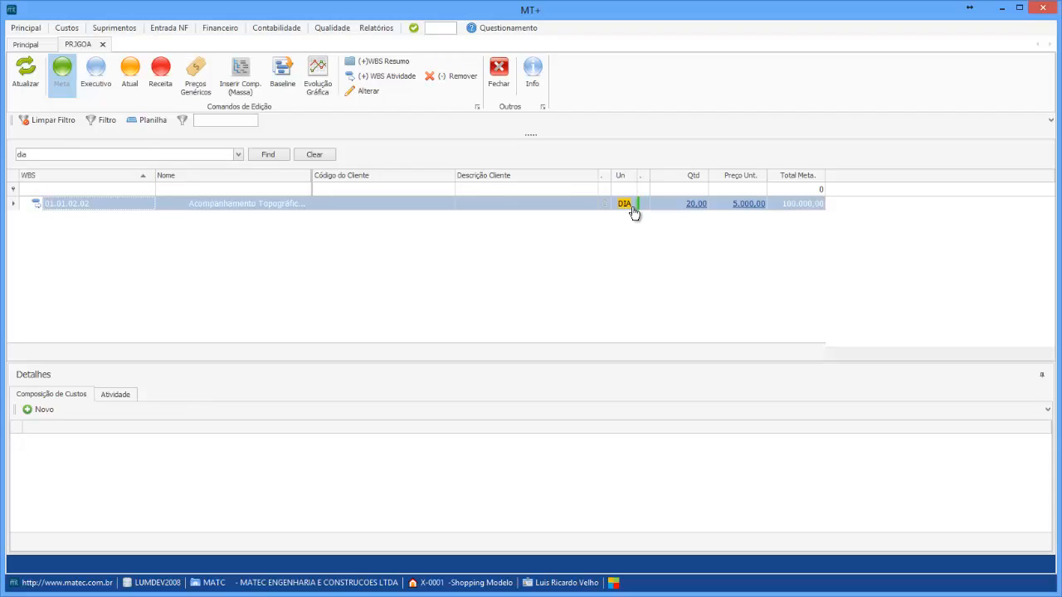
left_click(312, 156)
Filter the Nome column for 'sond' and then 'topo', and clear the column filter
left_click(210, 189)
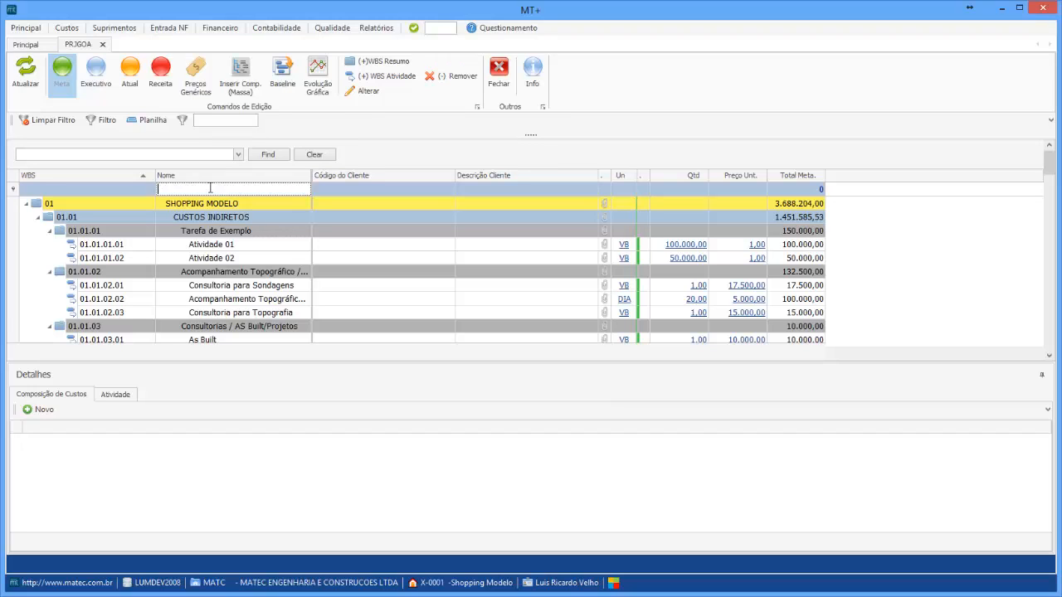
type("sond")
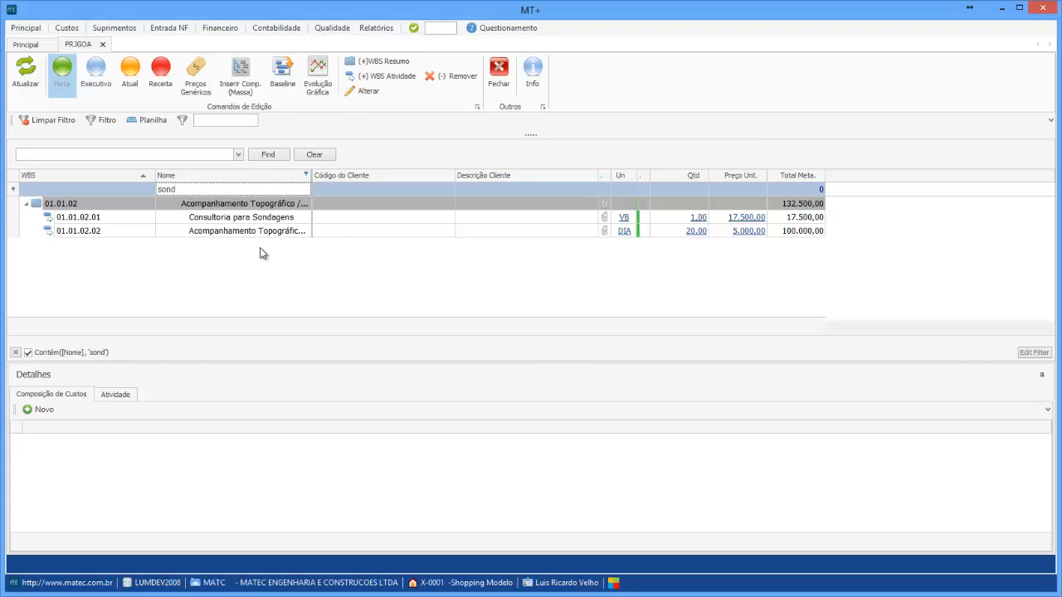
left_click(184, 189)
type("topo")
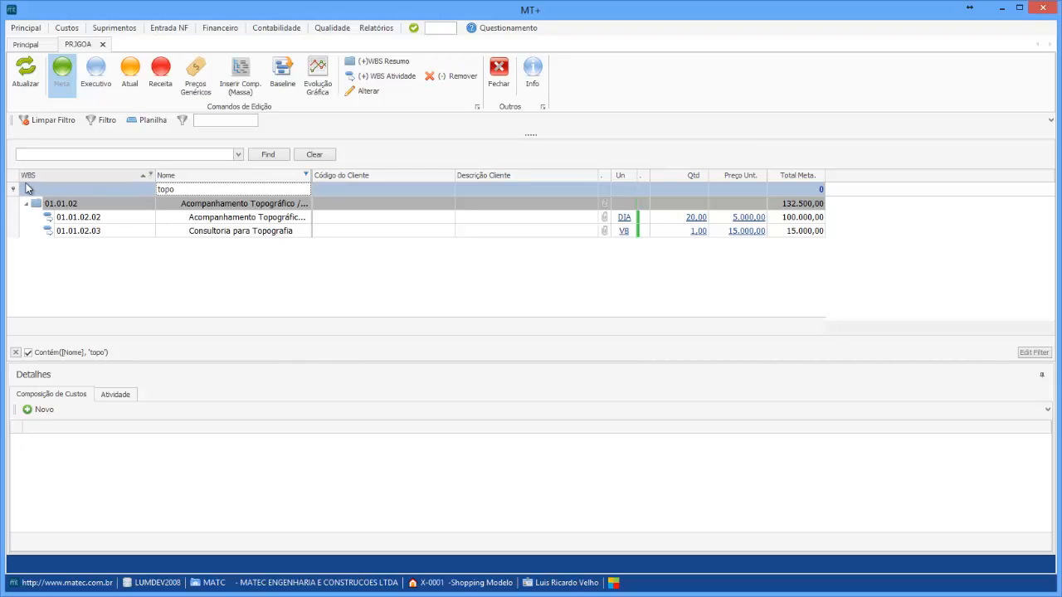
left_click(306, 175)
left_click(313, 184)
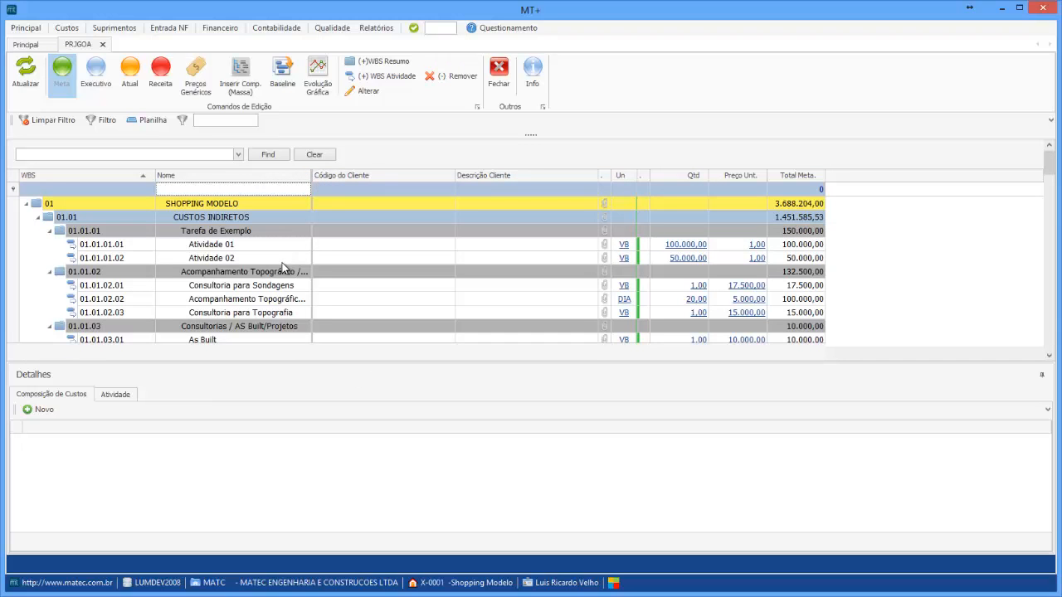
Filter the Nome column for 'internet' and clear the column filter again
scroll(282, 267, "down", 5)
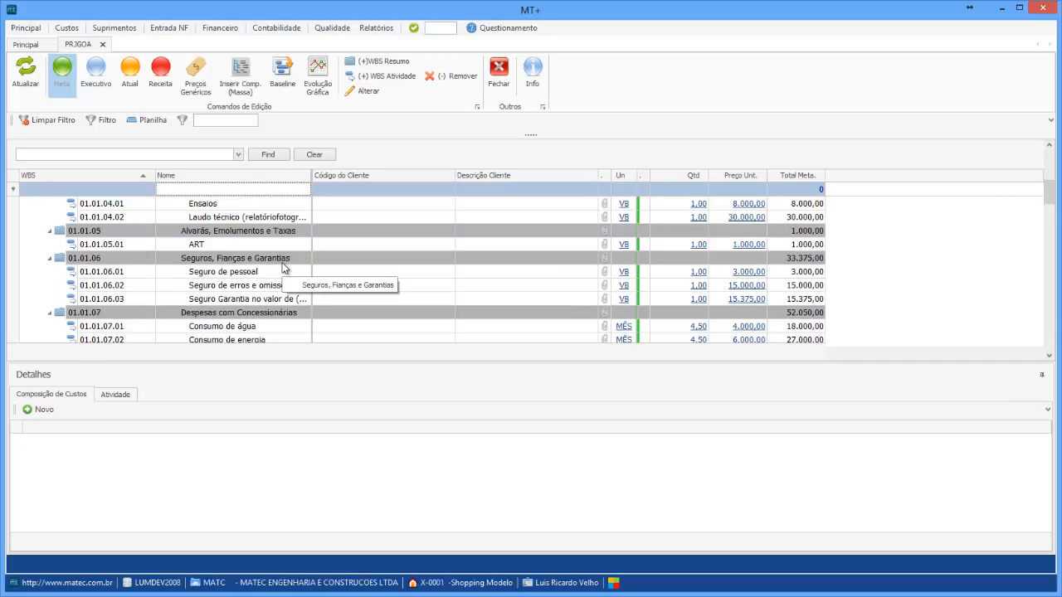
scroll(282, 267, "down", 1)
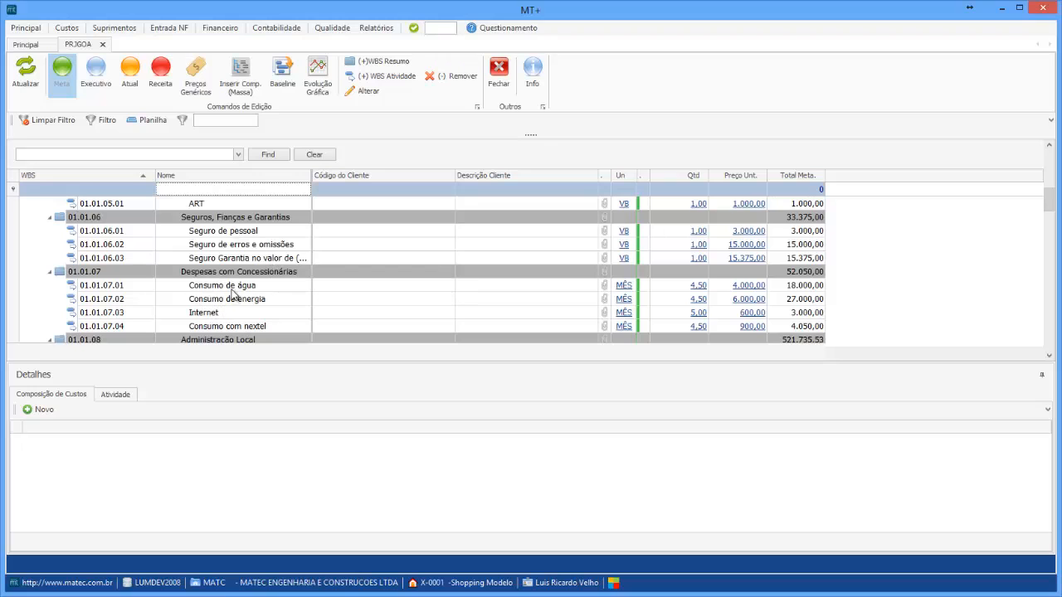
scroll(234, 295, "up", 5)
type("in")
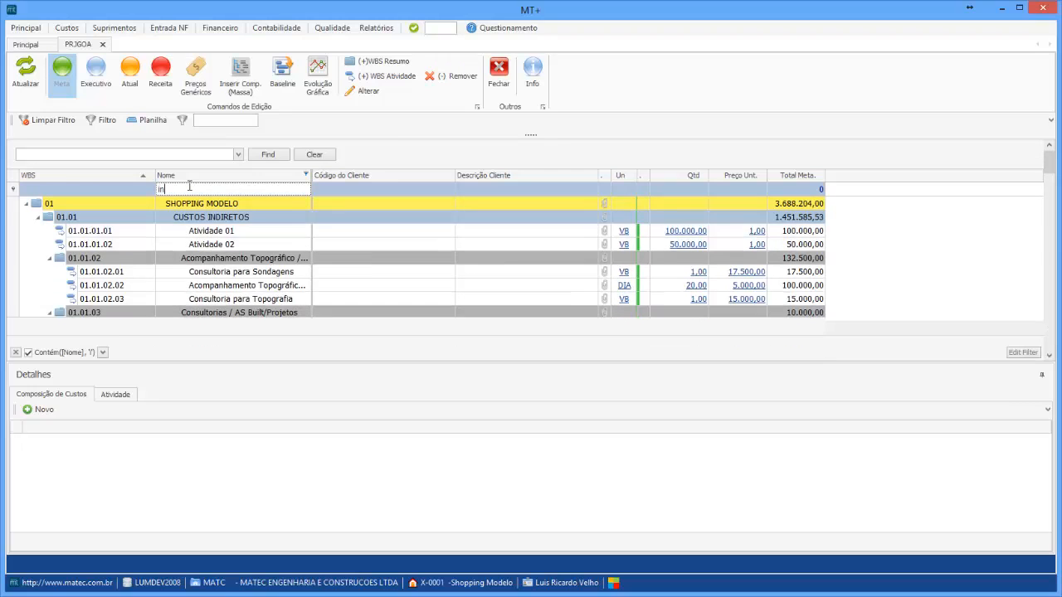
type("ternet")
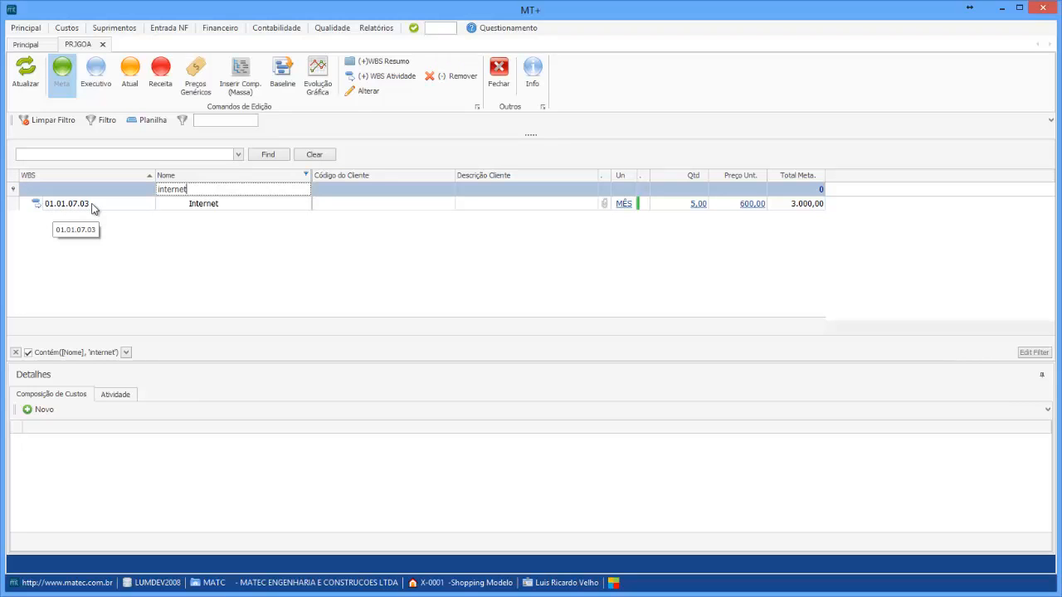
left_click(305, 175)
left_click(314, 184)
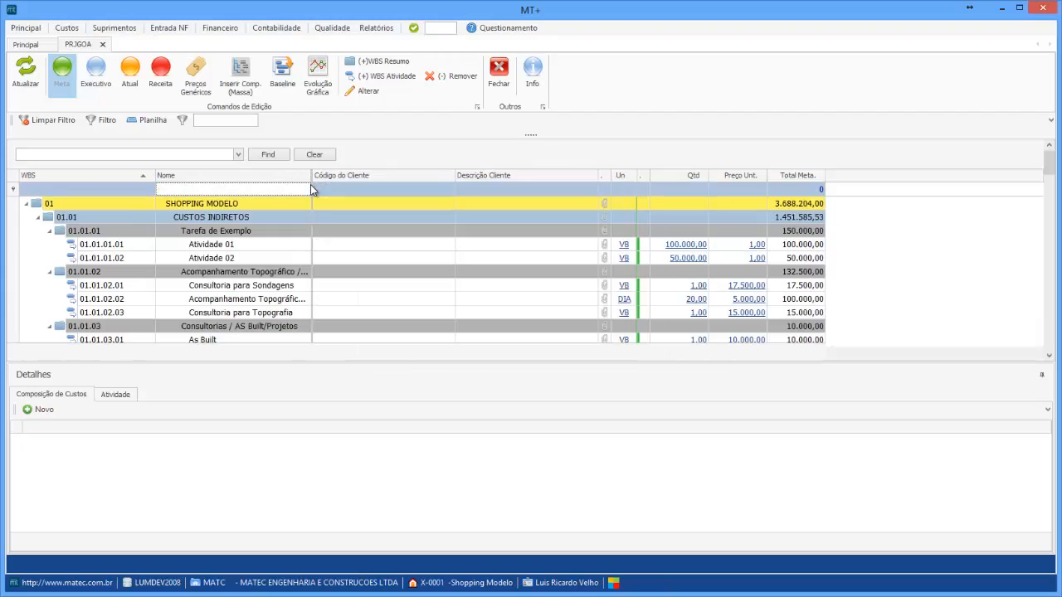
Apply the quick filter for 'internet' and then clear it
left_click(221, 121)
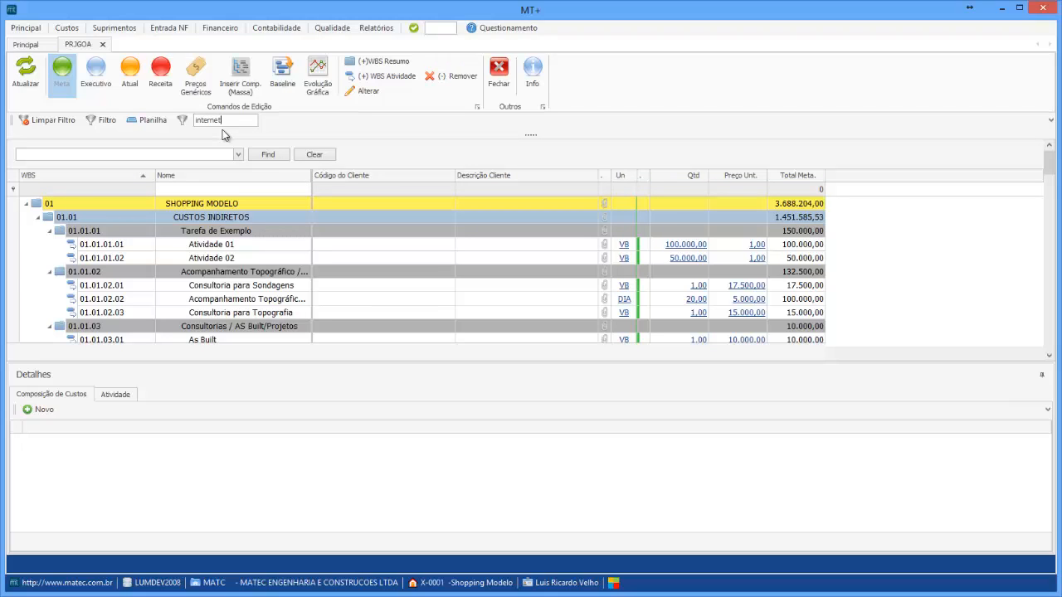
key("Return")
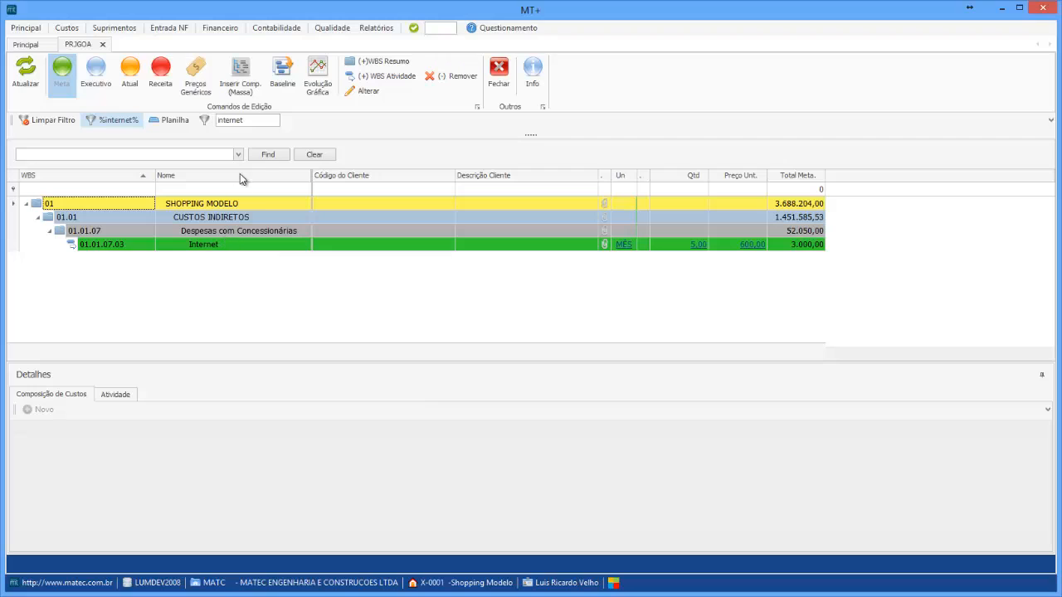
left_click(30, 122)
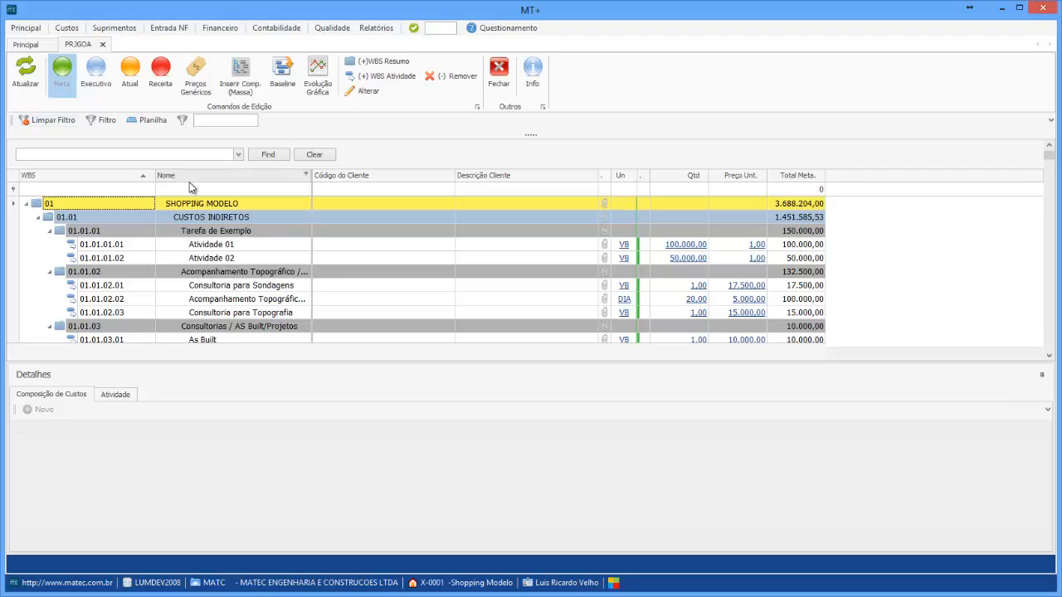
Apply the quick filter for 'alvenaria' and widen the Nome column to read the items
scroll(262, 292, "down", 2)
scroll(262, 292, "up", 2)
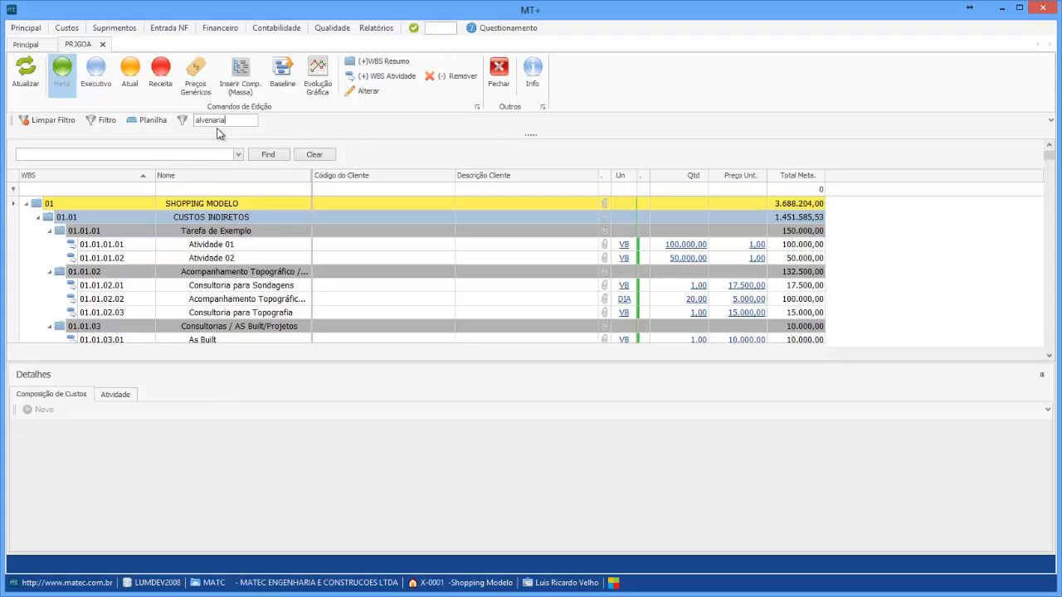
key("Return")
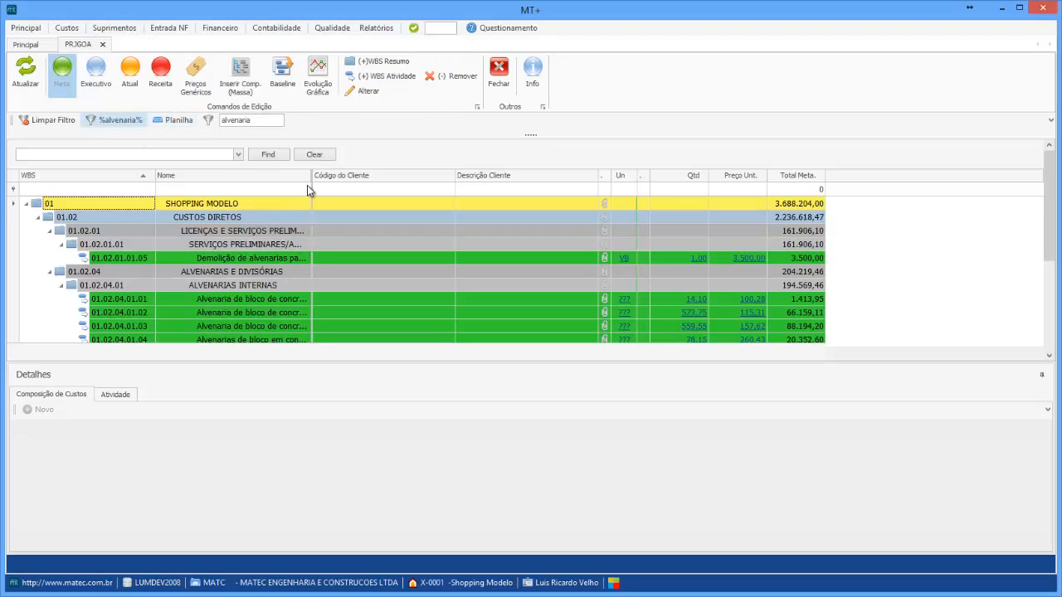
left_click_drag(311, 176, 358, 176)
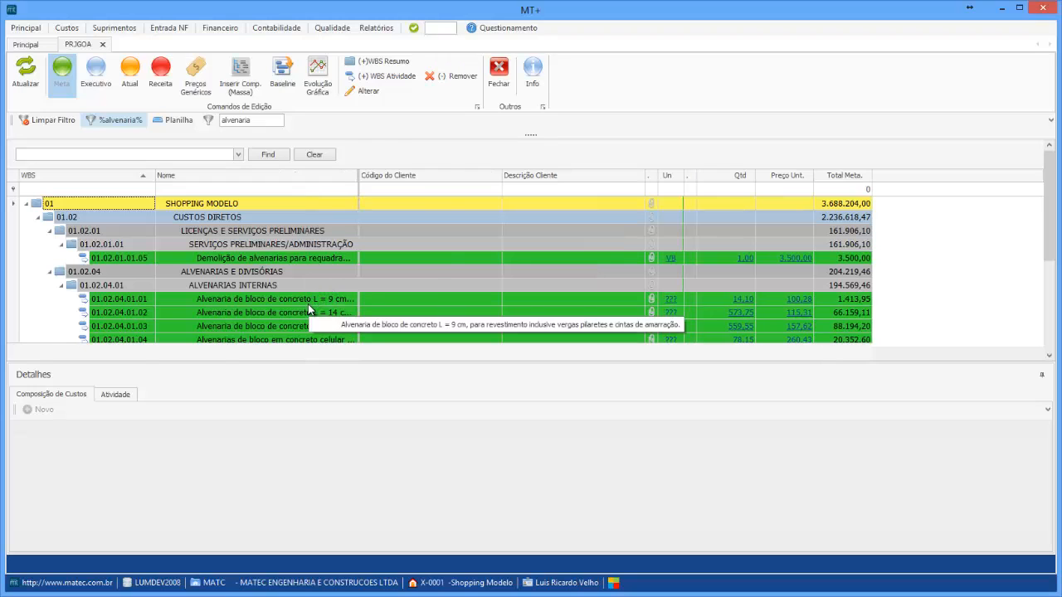
scroll(307, 303, "down", 2)
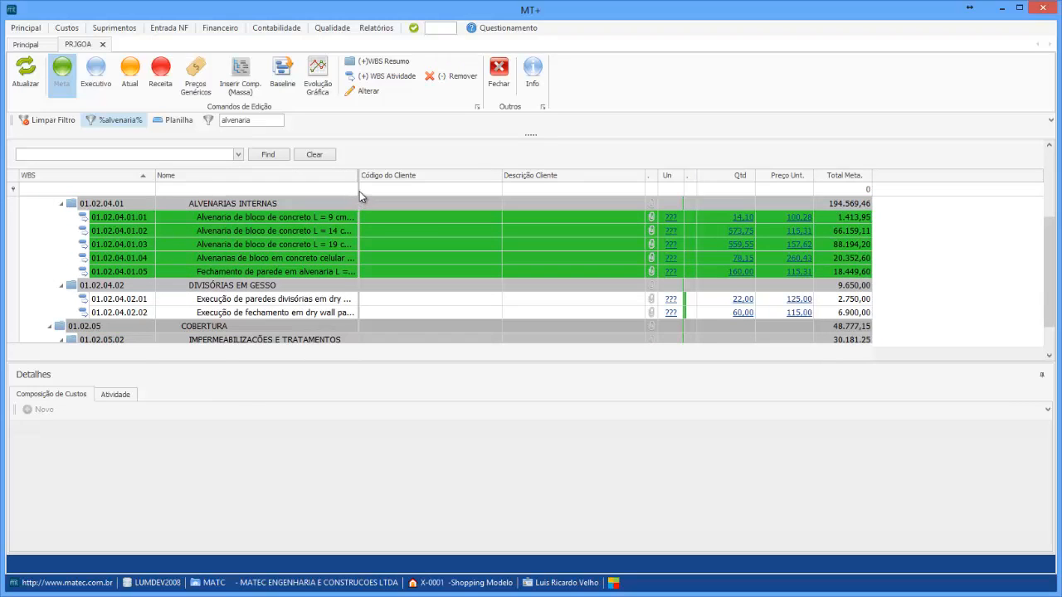
left_click_drag(359, 176, 387, 175)
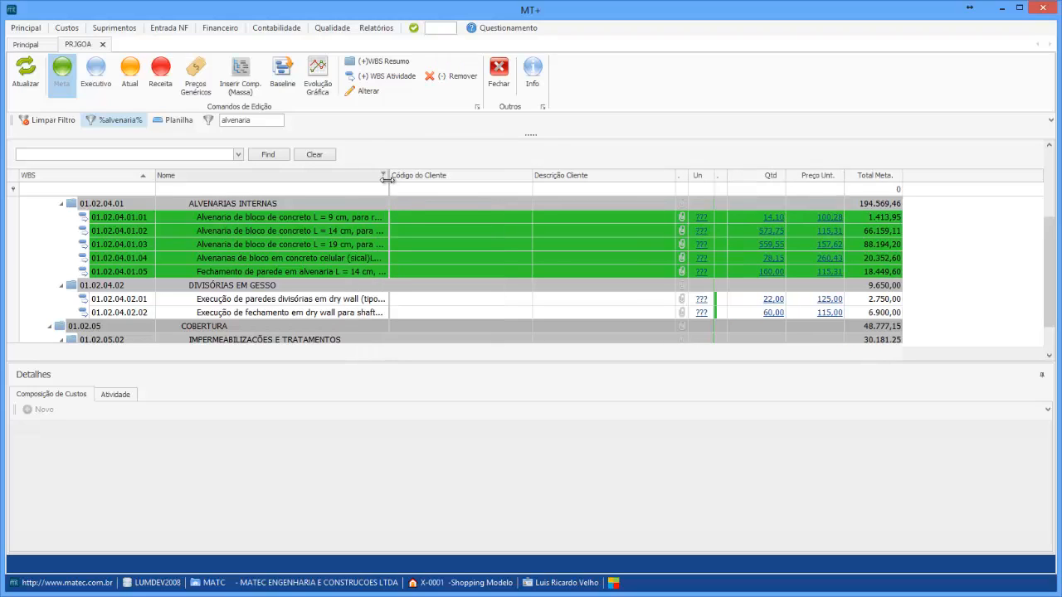
Set the unit of item 01.02.04.01.01 to M² (Metro Quadrado)
left_click(703, 220)
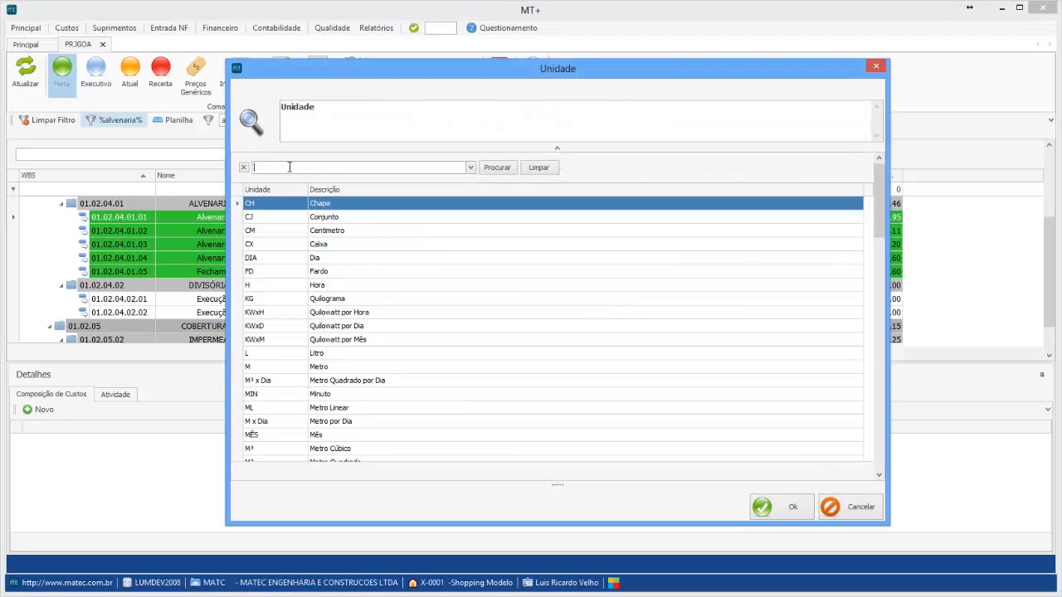
type("m")
type("2")
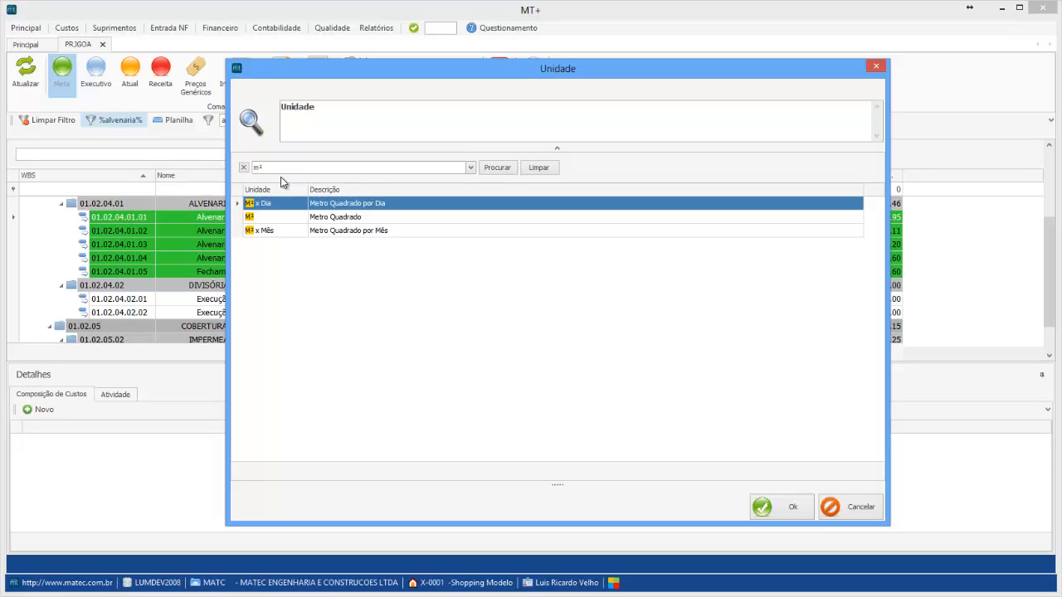
left_click(319, 222)
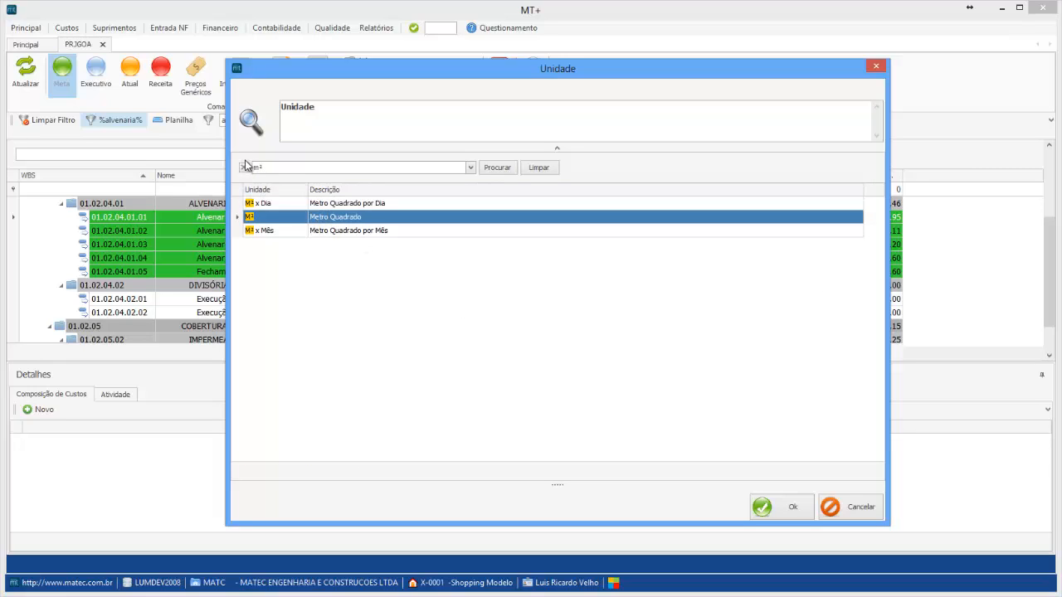
left_click(764, 507)
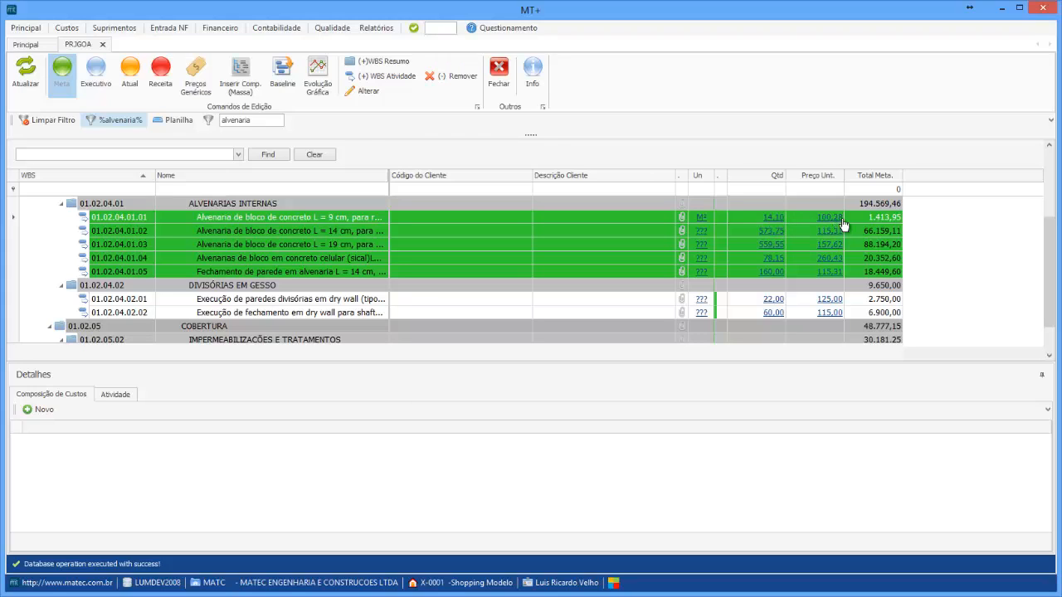
Add a new value entry for item 01.02.04.01.01 with quantity 100 and unit price 115, and save it
left_click(771, 217)
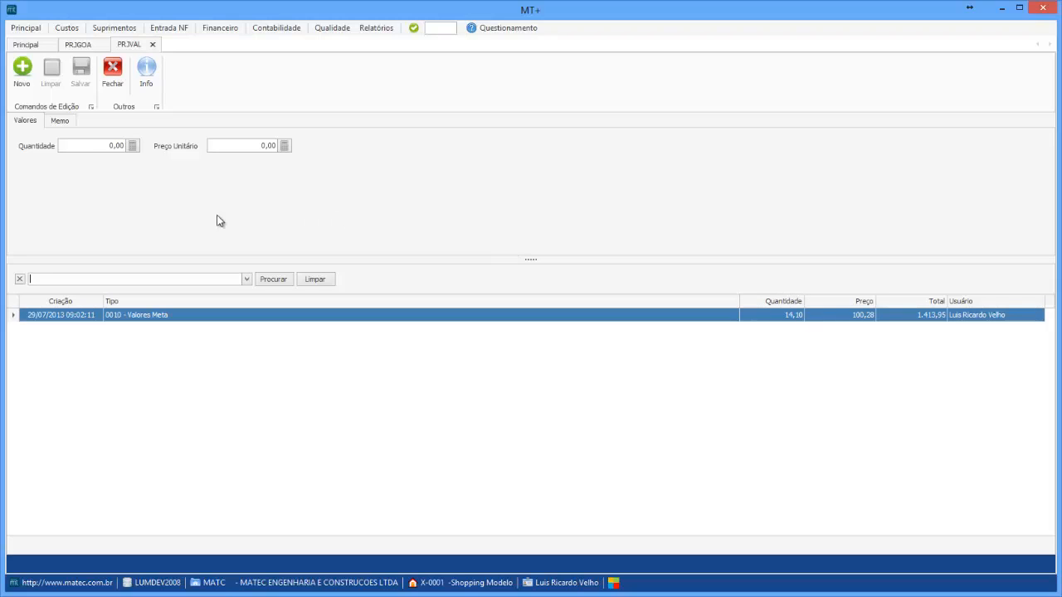
left_click(28, 76)
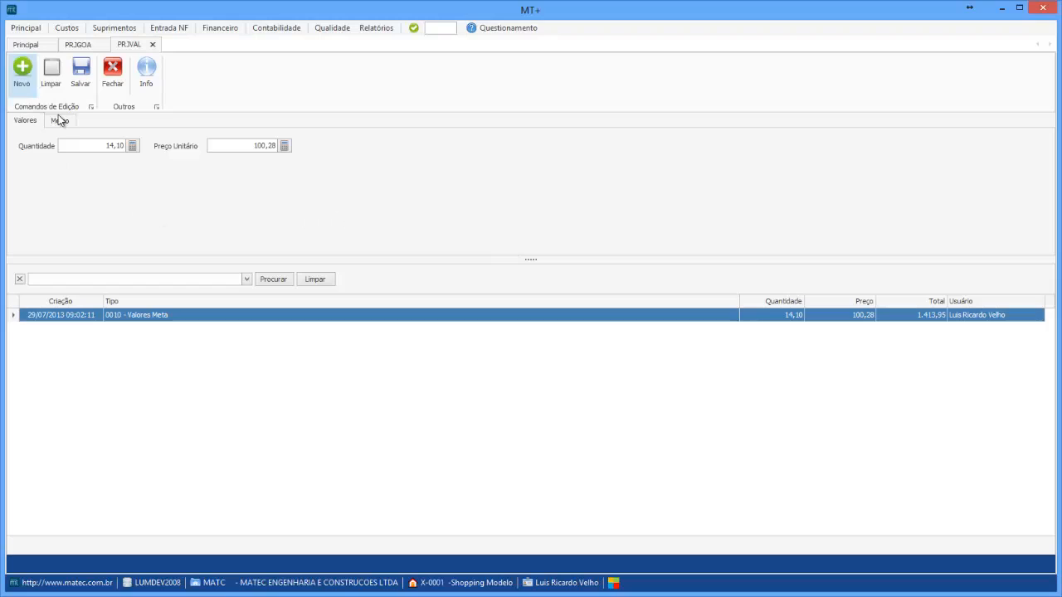
left_click(95, 146)
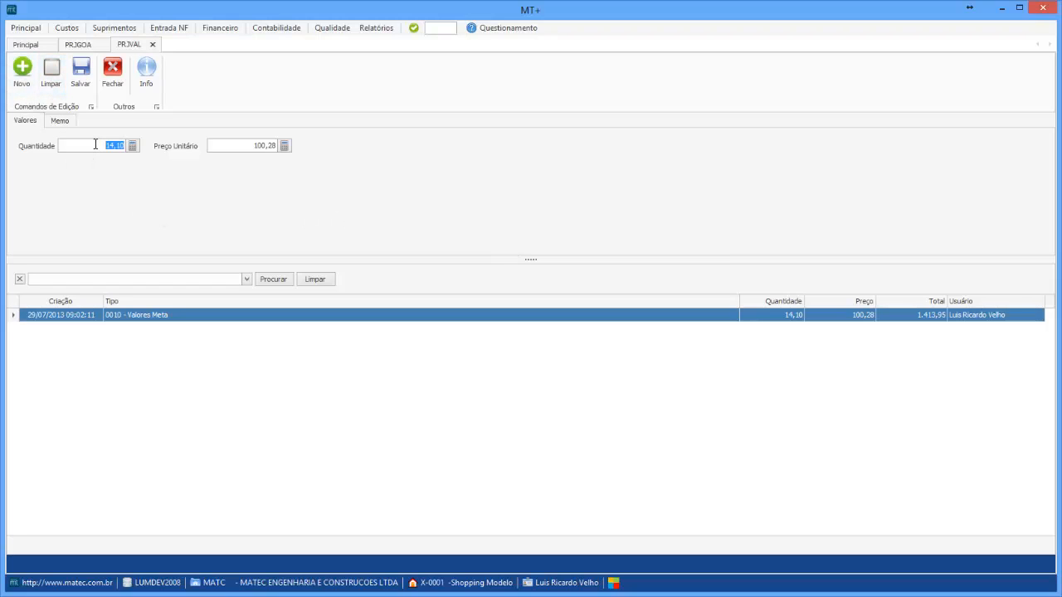
type("100,00")
left_click(241, 145)
type("1")
left_click(81, 71)
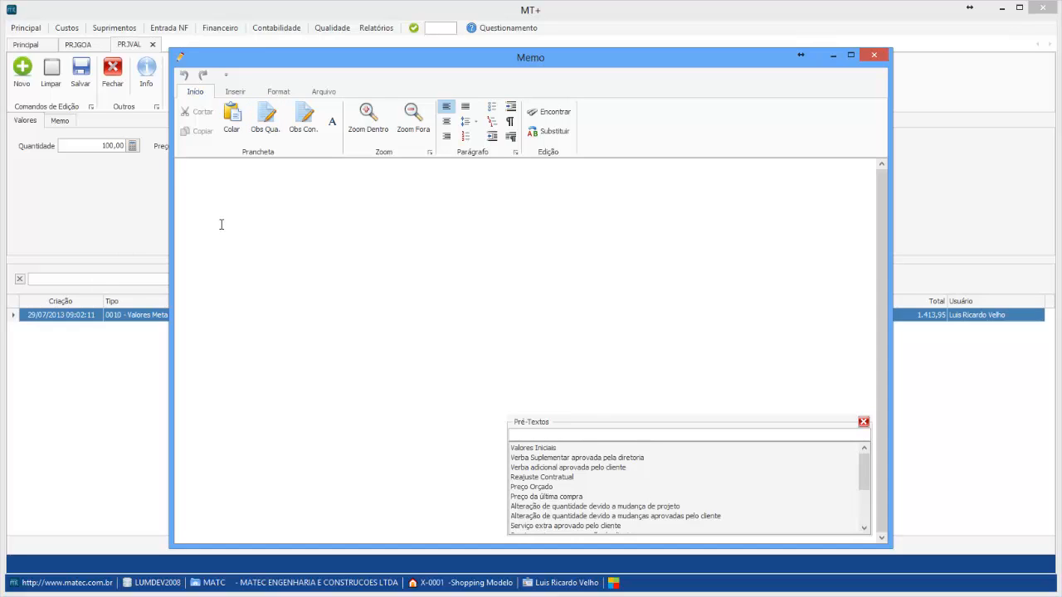
Fill the entry's memo with the pre-text 'Valores Iniciais', close the memo and the values form
type("asd")
key("BackSpace")
key("BackSpace")
key("BackSpace")
key("BackSpace")
key("BackSpace")
key("BackSpace")
double_click(532, 450)
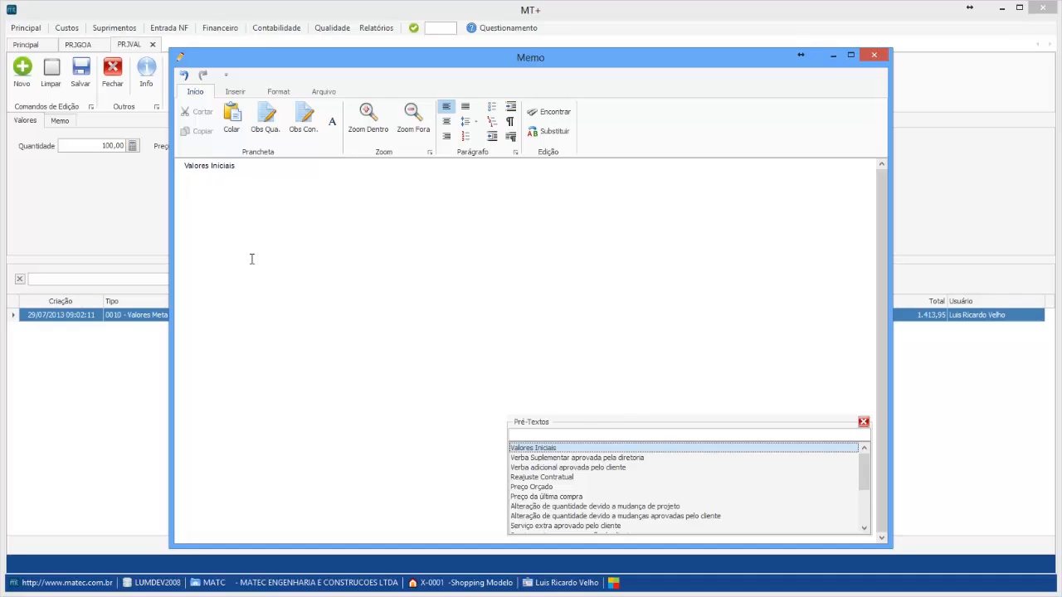
left_click(880, 57)
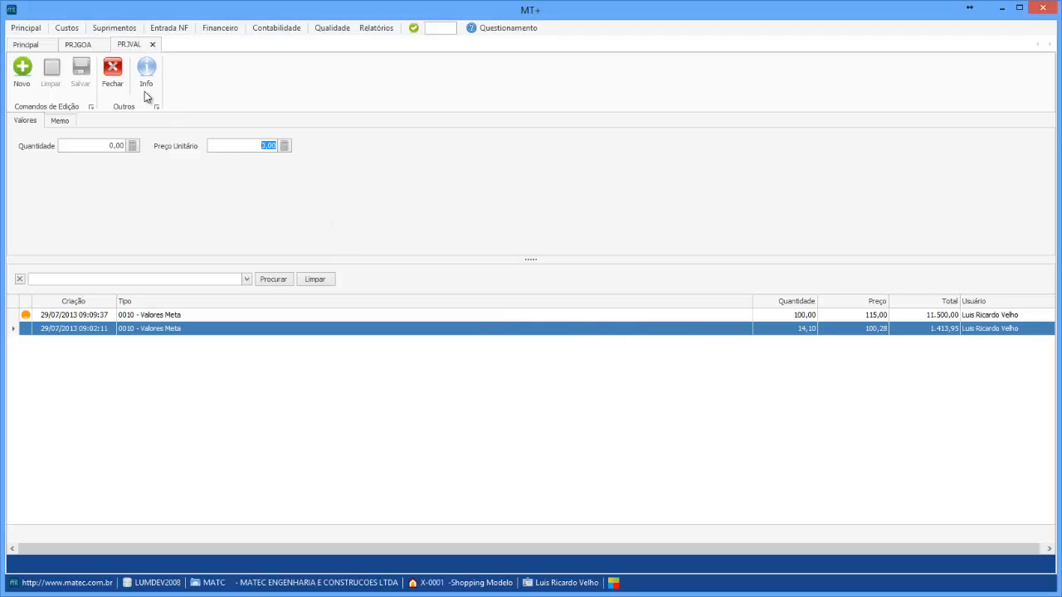
left_click(112, 71)
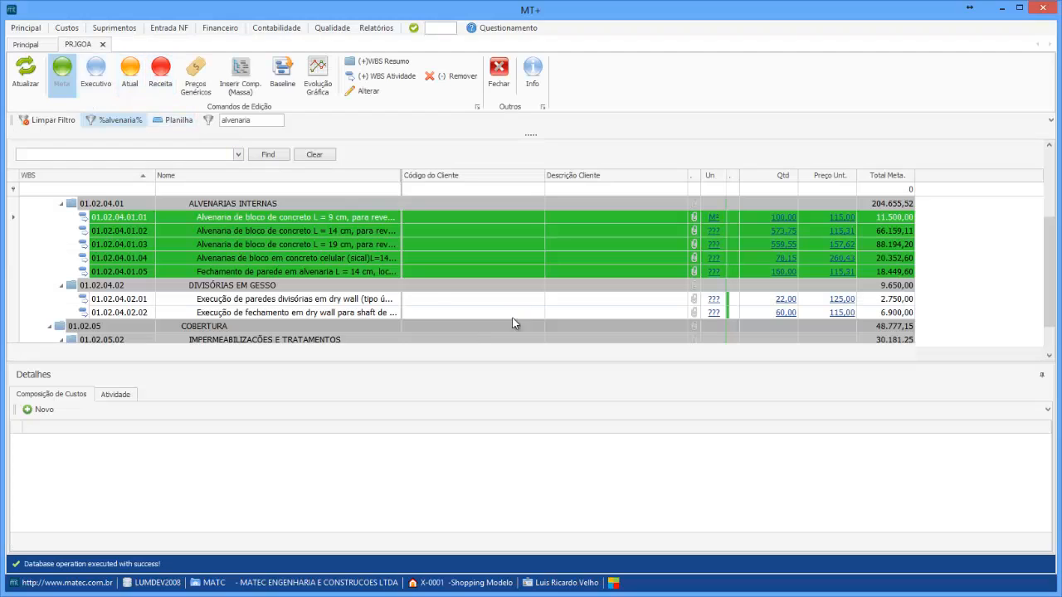